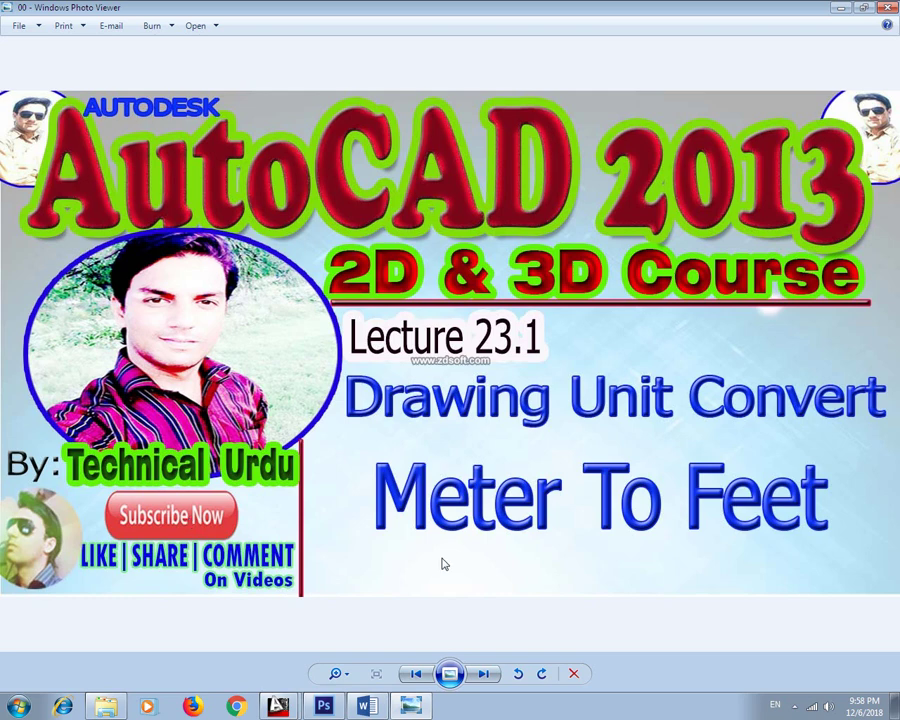
- Minimize the Photo Viewer window showing the Lecture 23.1 'Meter To Feet' title image
{"action": "left_click", "coordinate": [409, 707]}
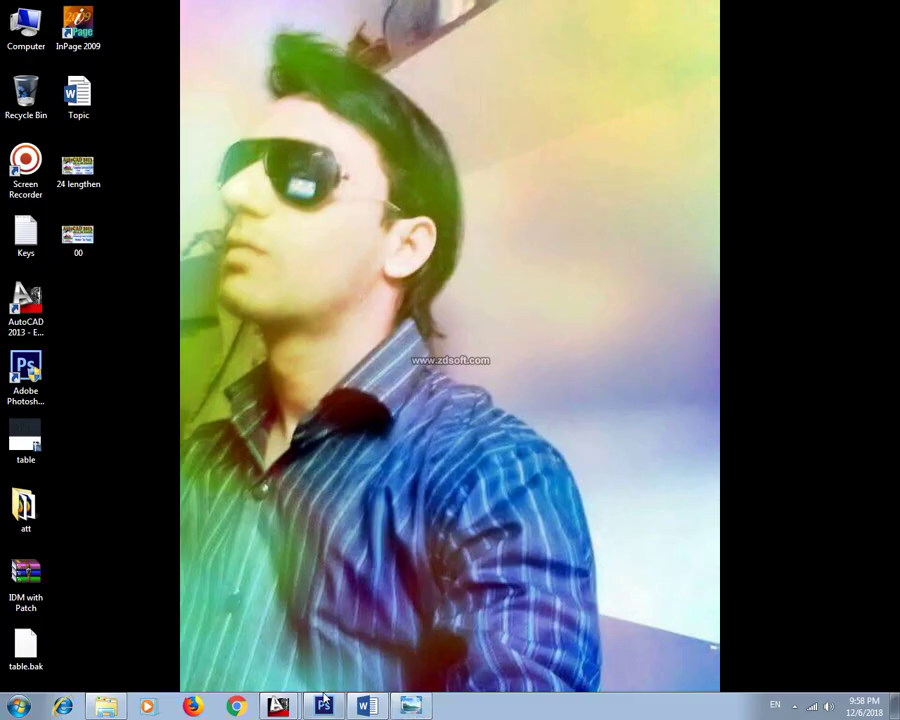
- Return to AutoCAD and set the drawing's length type to Decimal in Drawing Units (UN)
{"action": "left_click", "coordinate": [279, 706]}
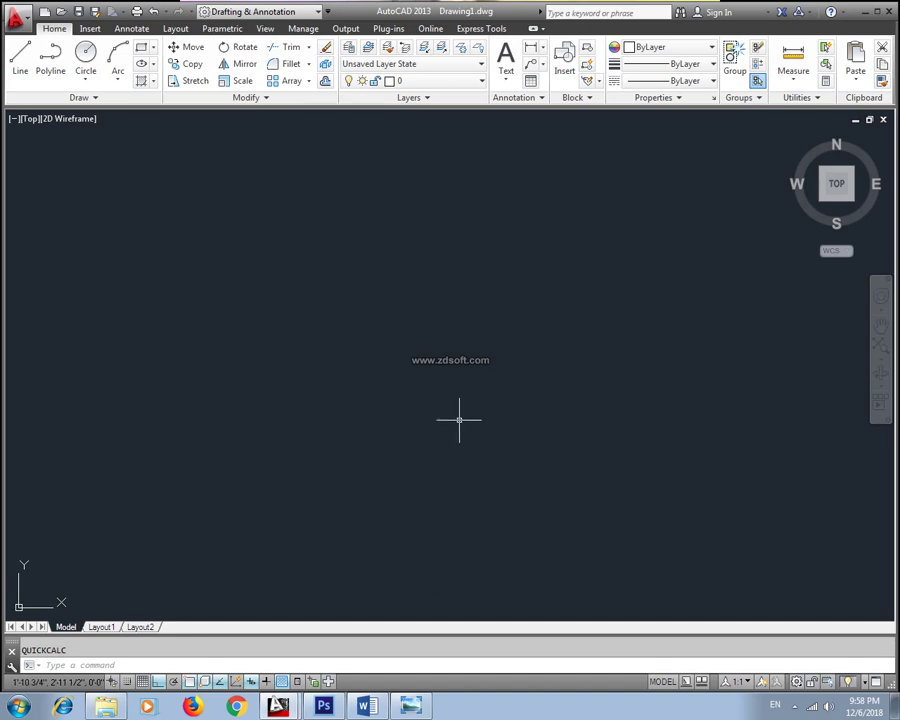
{"action": "key", "text": "Escape"}
{"action": "type", "text": "u"}
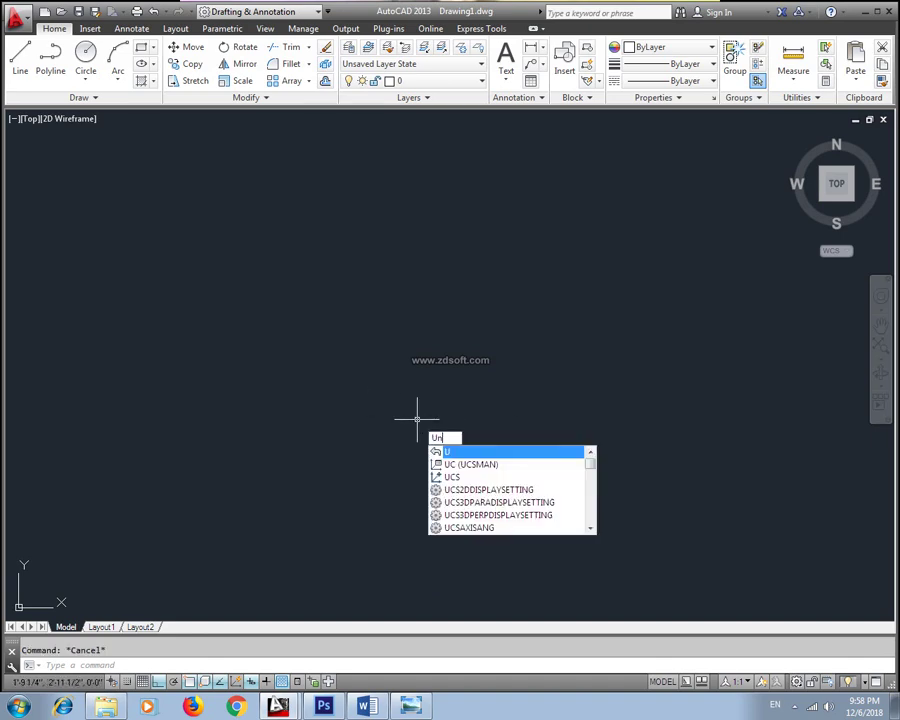
{"action": "type", "text": "n"}
{"action": "key", "text": "Return"}
{"action": "left_click", "coordinate": [388, 253]}
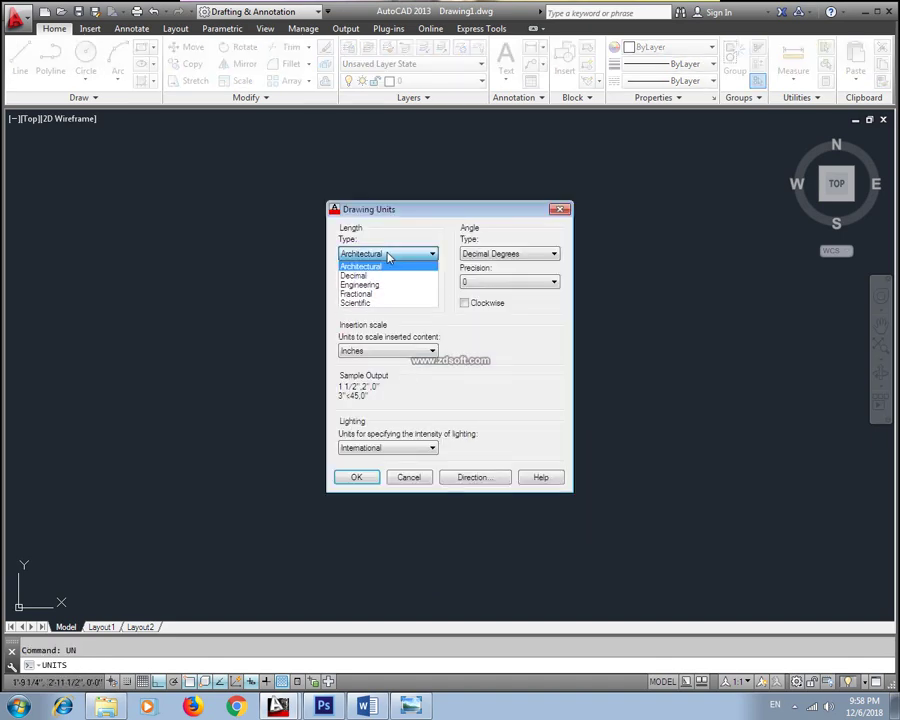
{"action": "left_click", "coordinate": [388, 266]}
- Set the insertion scale to Meters, keep length precision at 0.00, and confirm
{"action": "left_click", "coordinate": [390, 352]}
{"action": "left_click", "coordinate": [391, 356]}
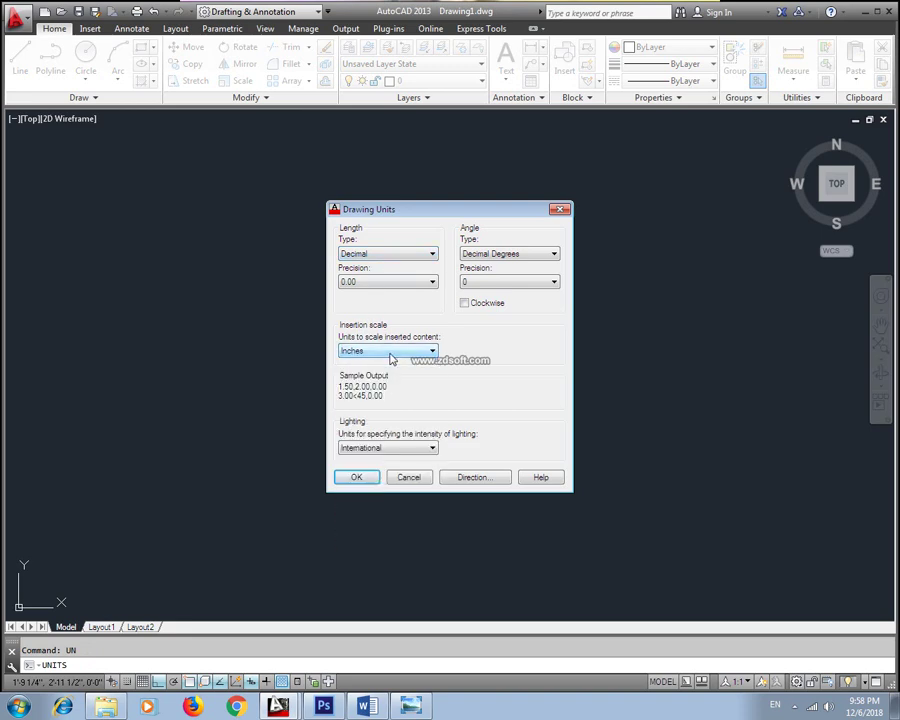
{"action": "scroll", "coordinate": [375, 356], "scroll_direction": "down", "scroll_amount": 2}
{"action": "left_click", "coordinate": [376, 352]}
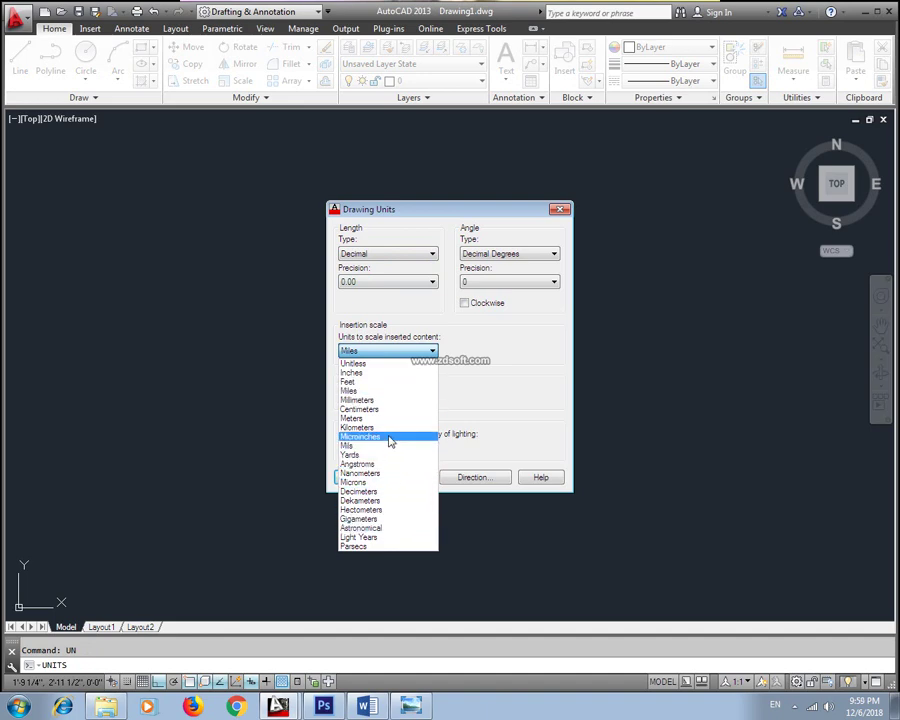
{"action": "left_click", "coordinate": [388, 418]}
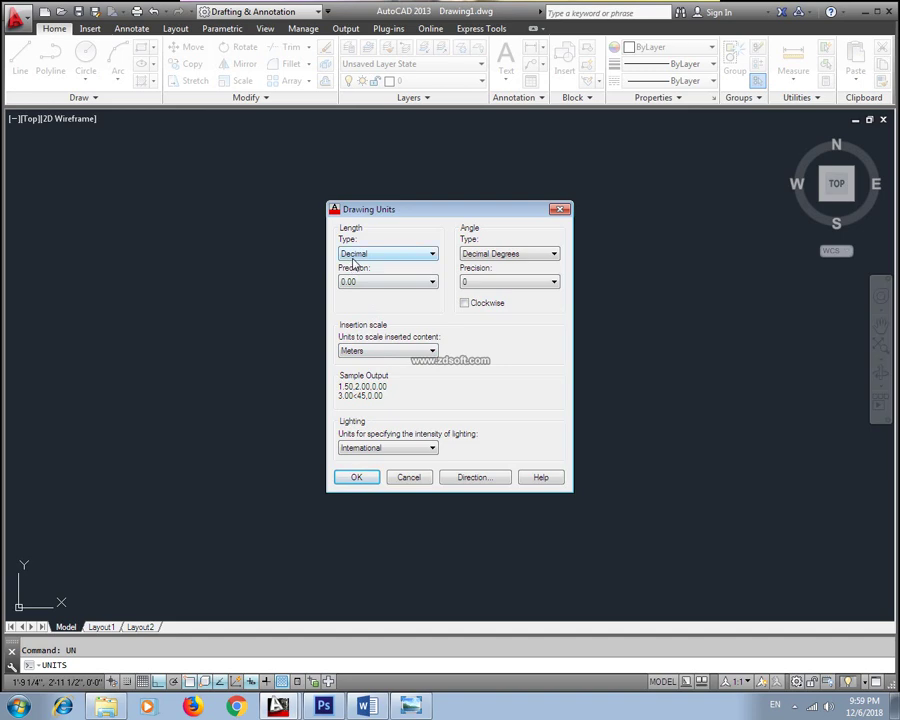
{"action": "left_click", "coordinate": [416, 284]}
{"action": "left_click", "coordinate": [376, 314]}
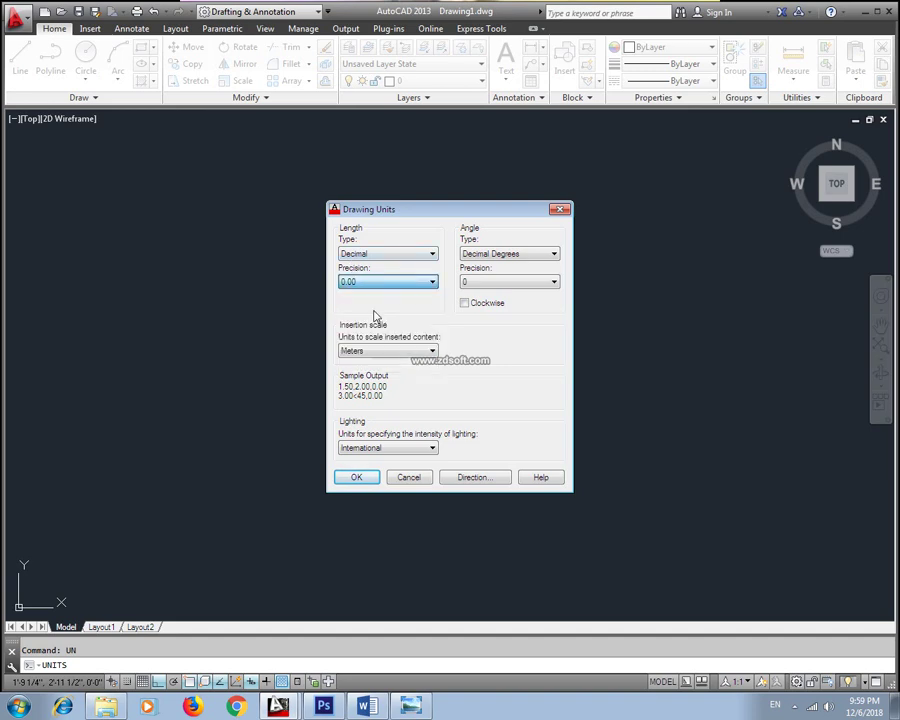
{"action": "left_click", "coordinate": [380, 350]}
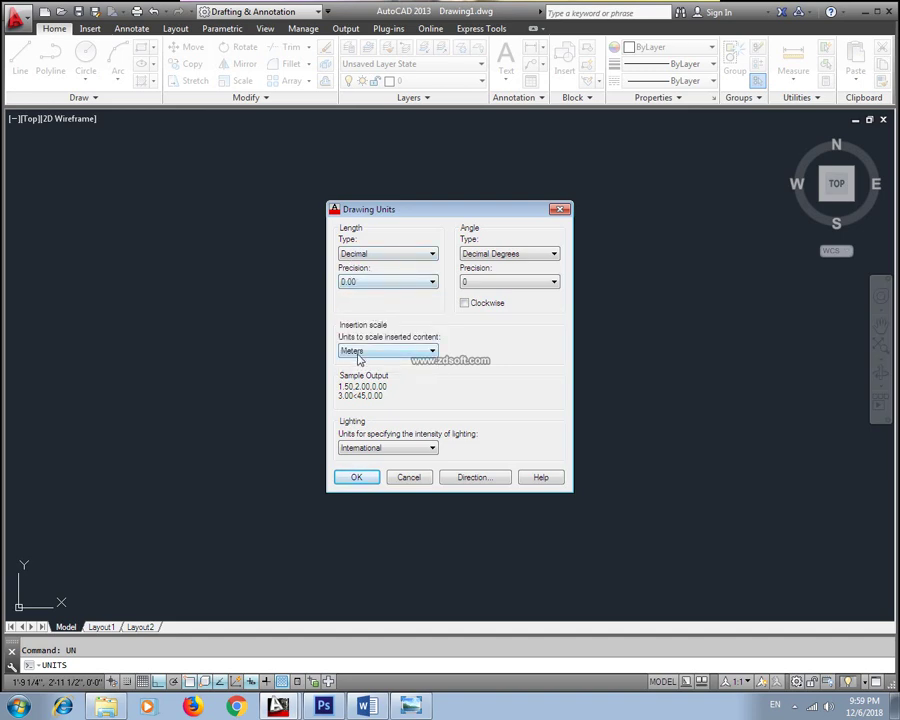
{"action": "left_click", "coordinate": [362, 478]}
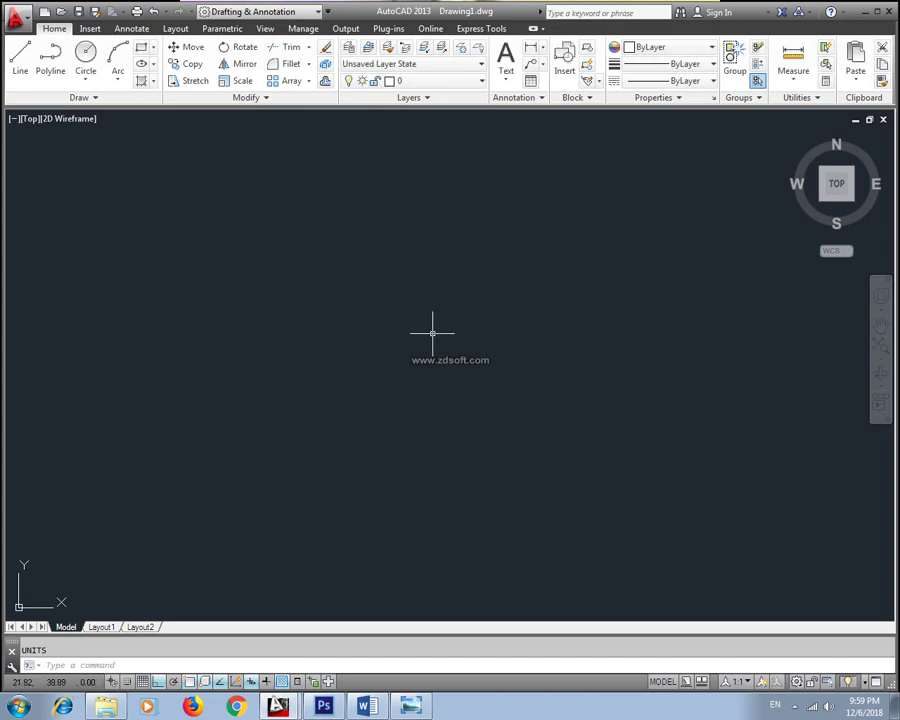
- Modify the Standard dimension style's primary units to Decimal format with 0.00 precision
{"action": "type", "text": "D"}
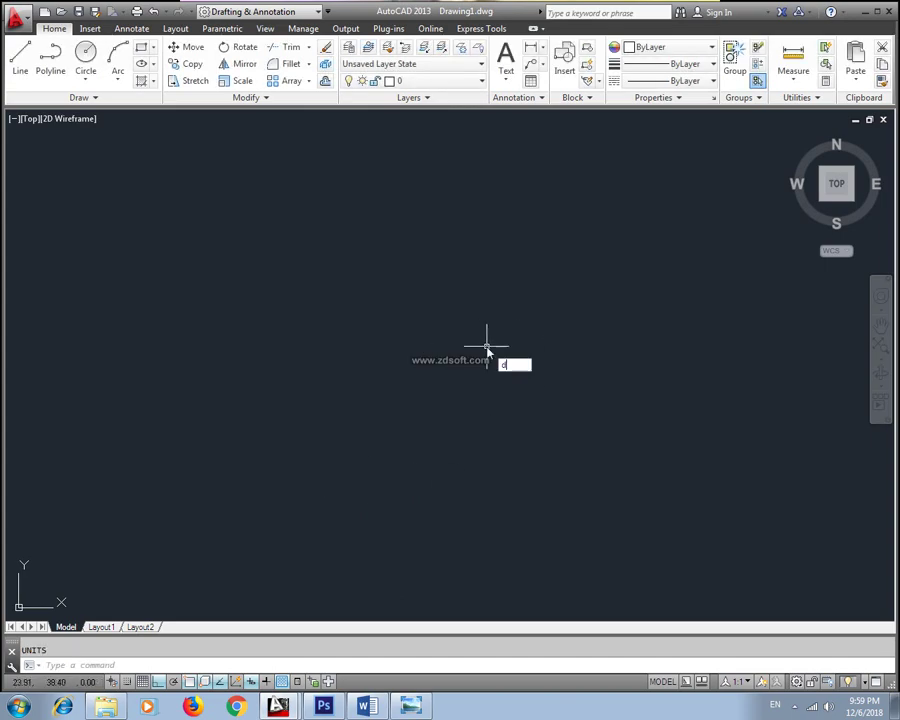
{"action": "key", "text": "Return"}
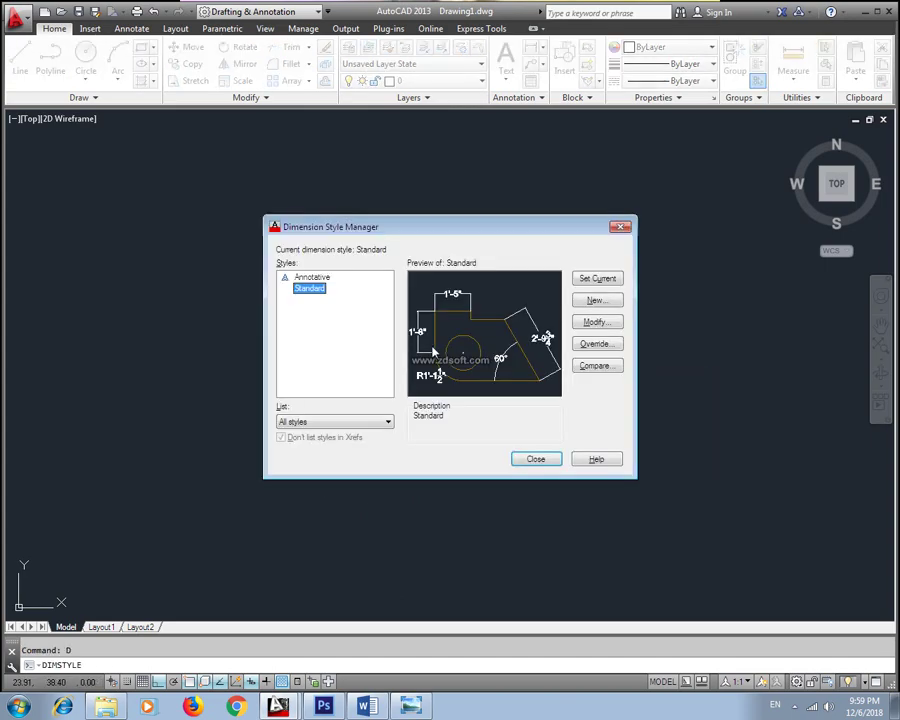
{"action": "left_click", "coordinate": [595, 322]}
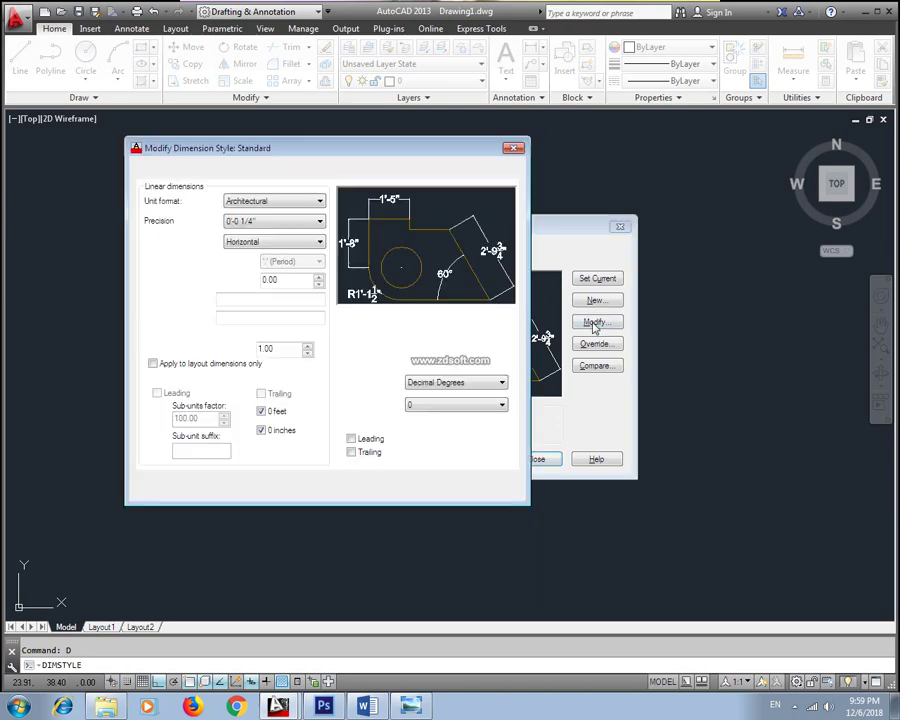
{"action": "left_click", "coordinate": [278, 201]}
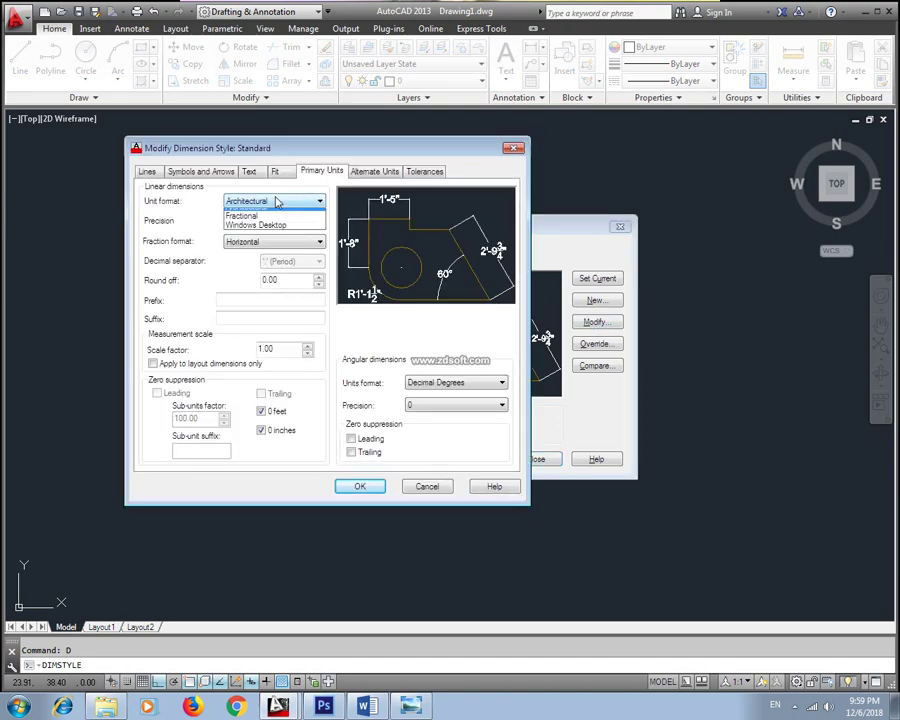
{"action": "left_click", "coordinate": [278, 201]}
{"action": "scroll", "coordinate": [278, 201], "scroll_direction": "up", "scroll_amount": 2}
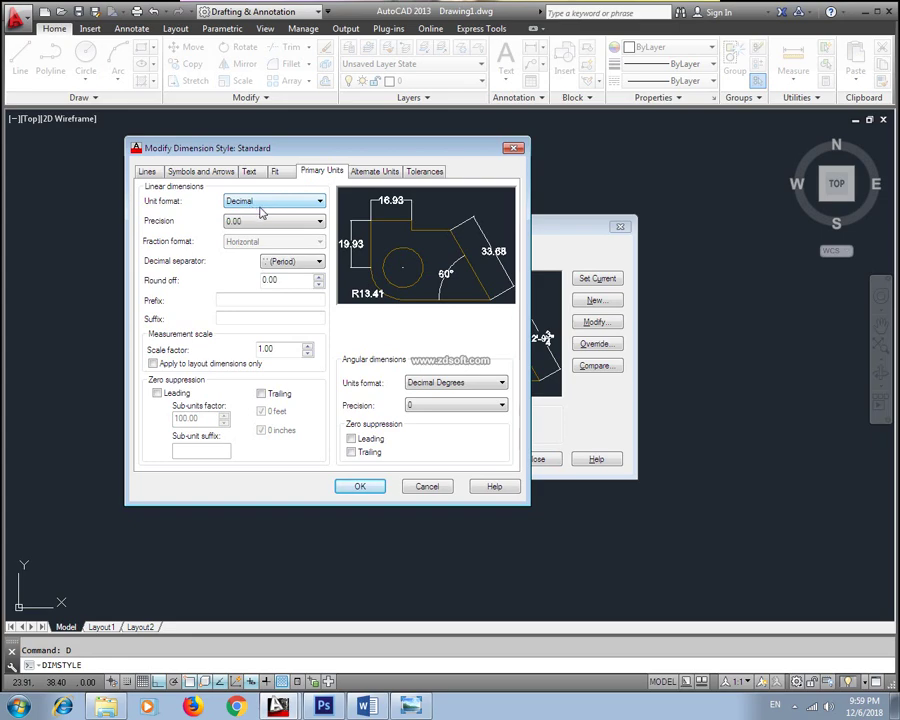
{"action": "left_click", "coordinate": [266, 226]}
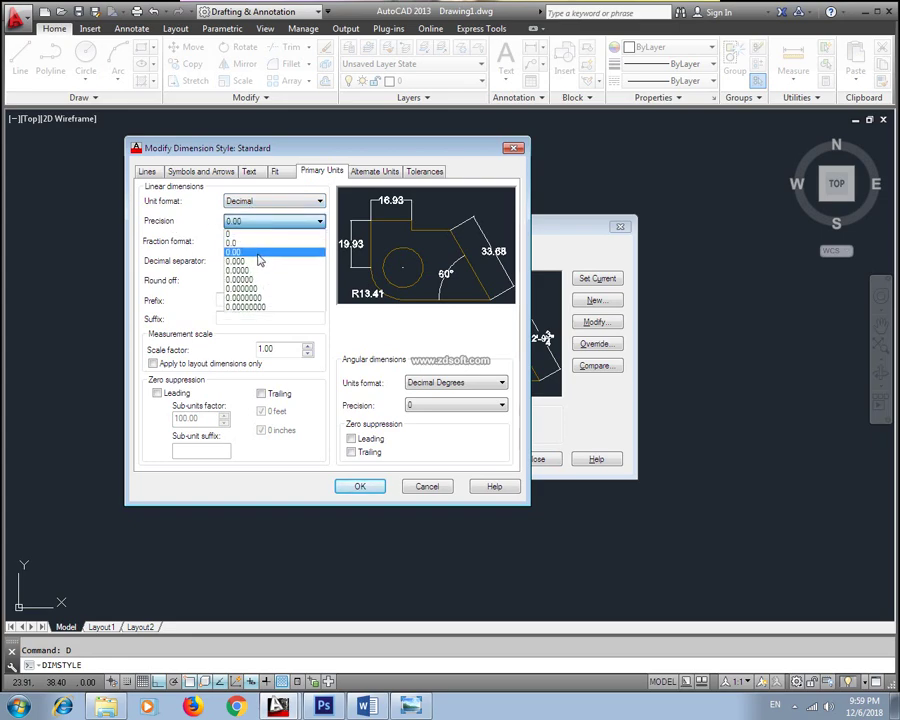
{"action": "left_click", "coordinate": [259, 255]}
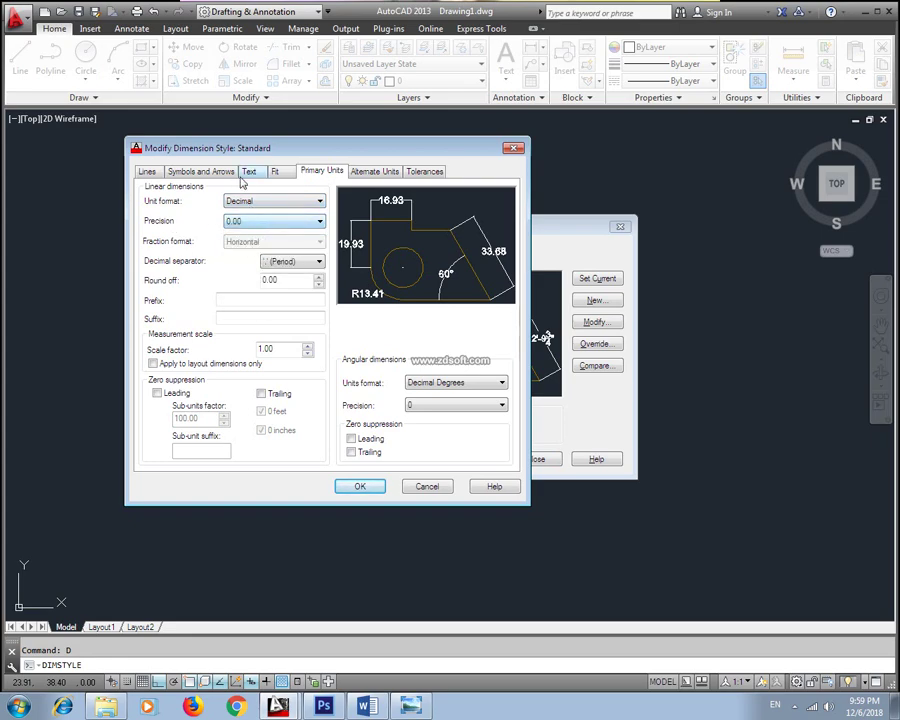
{"action": "left_click", "coordinate": [360, 486]}
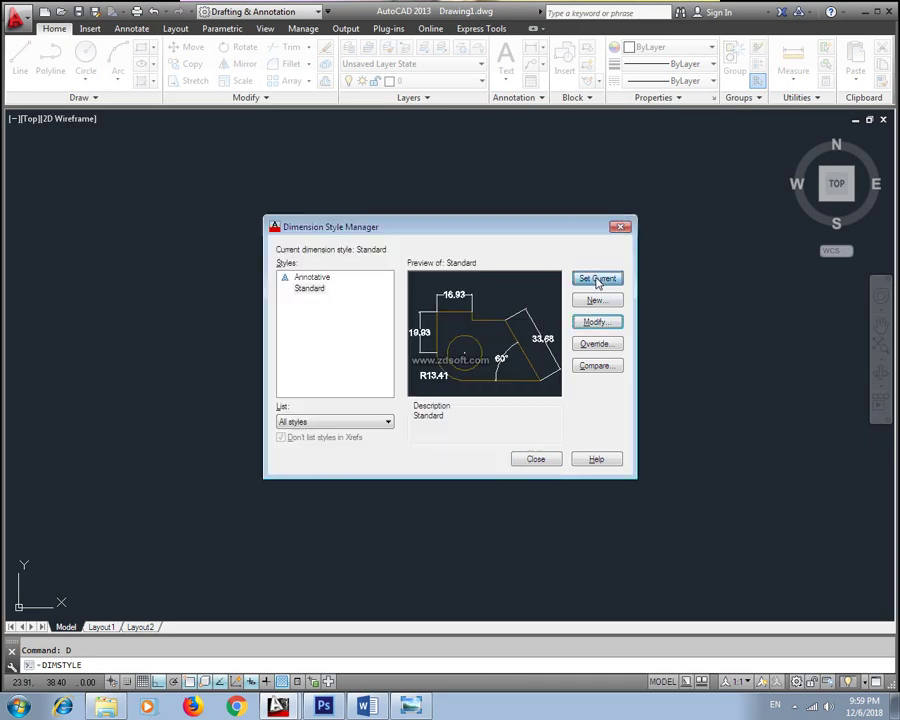
{"action": "left_click", "coordinate": [530, 462]}
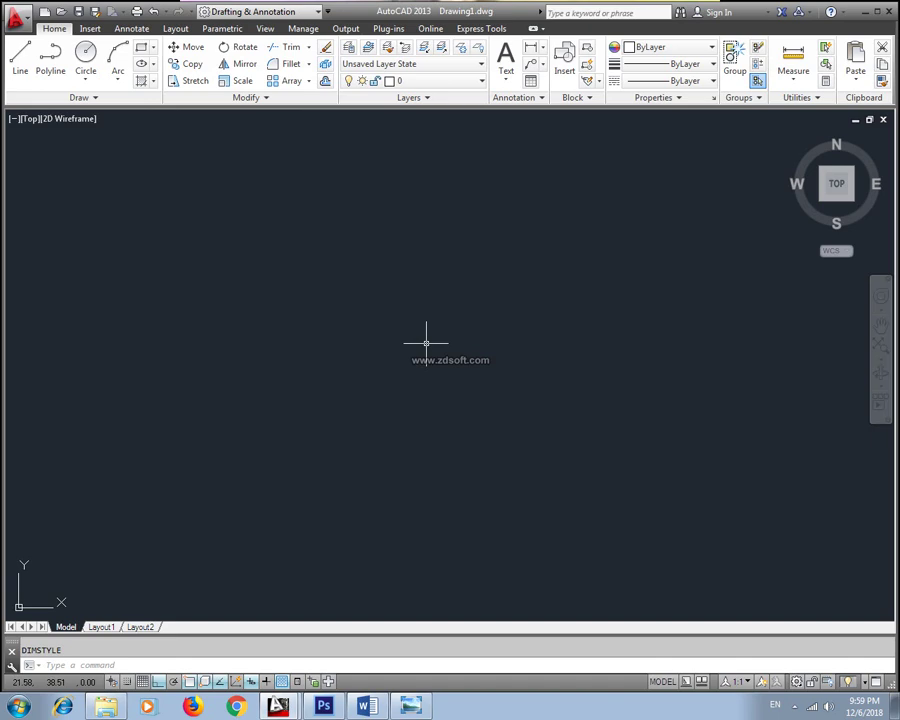
- Draw a 2 by 2 square with the rectangle command using @2,2
{"action": "type", "text": "rec"}
{"action": "key", "text": "Return"}
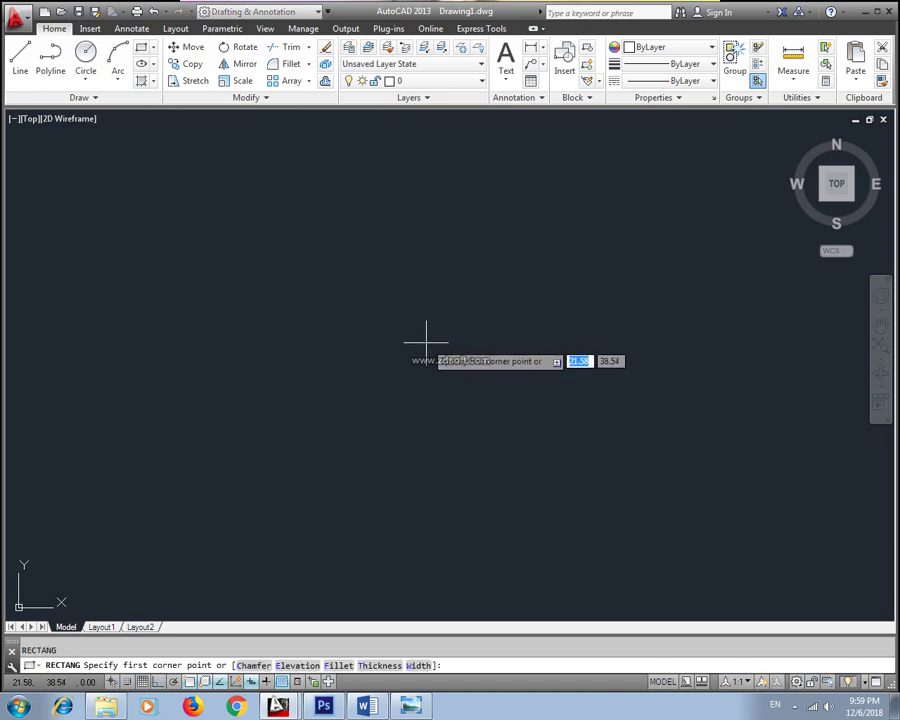
{"action": "left_click", "coordinate": [258, 240]}
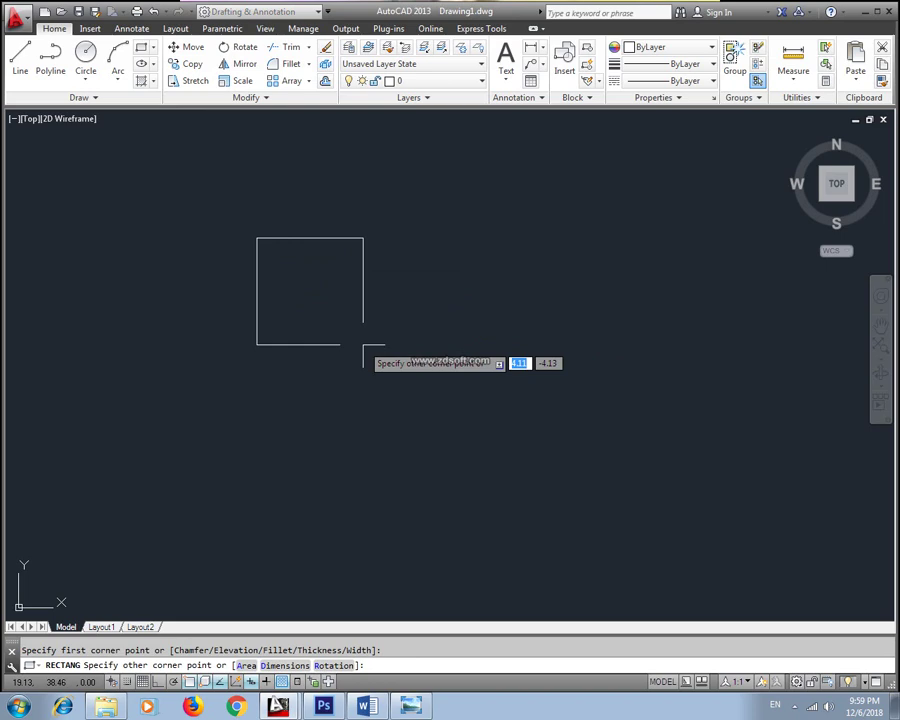
{"action": "type", "text": "@"}
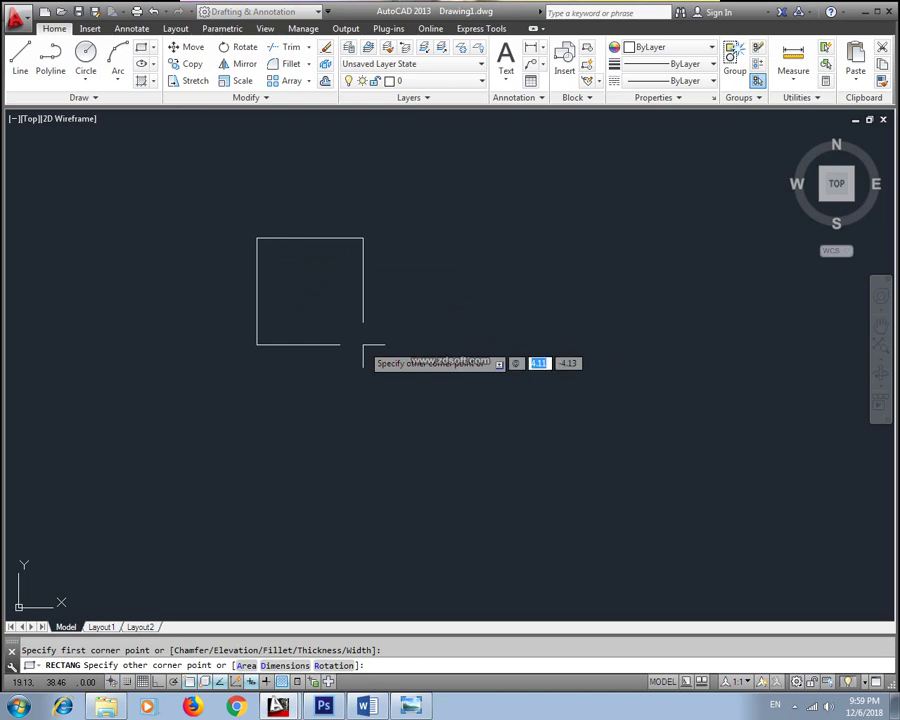
{"action": "type", "text": "2"}
{"action": "key", "text": "Tab"}
{"action": "type", "text": "2"}
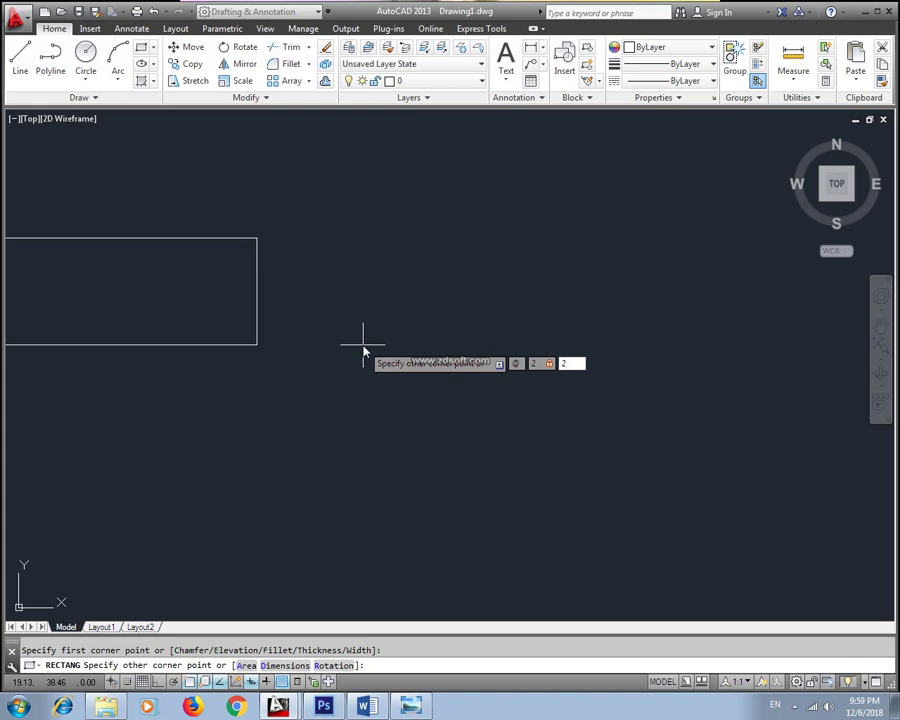
{"action": "key", "text": "Return"}
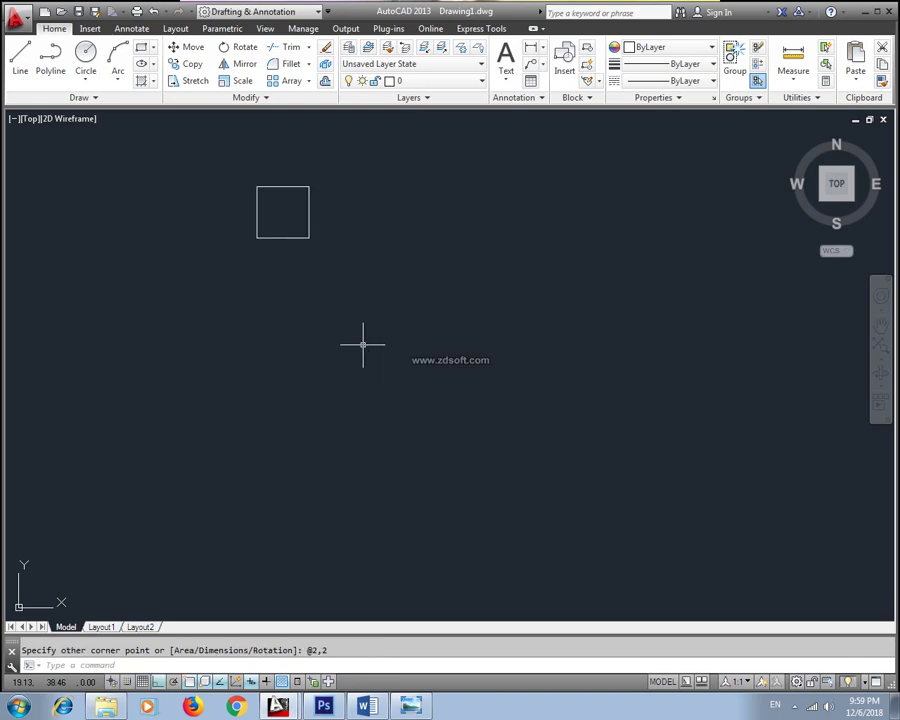
- Center the square in the view and start an aligned dimension by object selection
{"action": "scroll", "coordinate": [320, 290], "scroll_direction": "up", "scroll_amount": 4}
{"action": "middle_click_drag", "start_coordinate": [325, 308], "coordinate": [346, 316]}
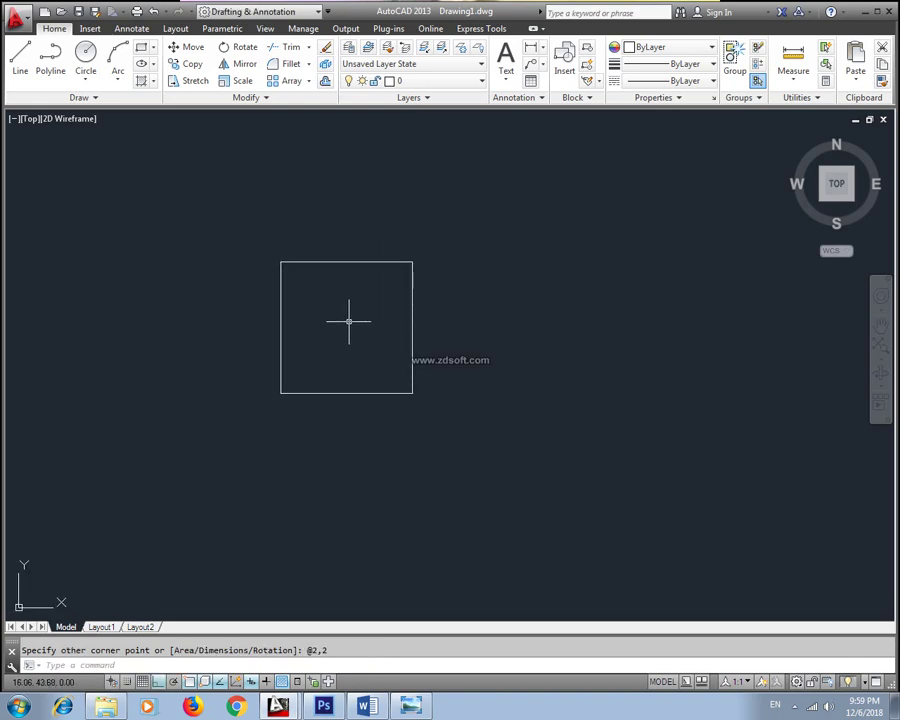
{"action": "type", "text": "dal"}
{"action": "key", "text": "Return"}
{"action": "key", "text": "Return"}
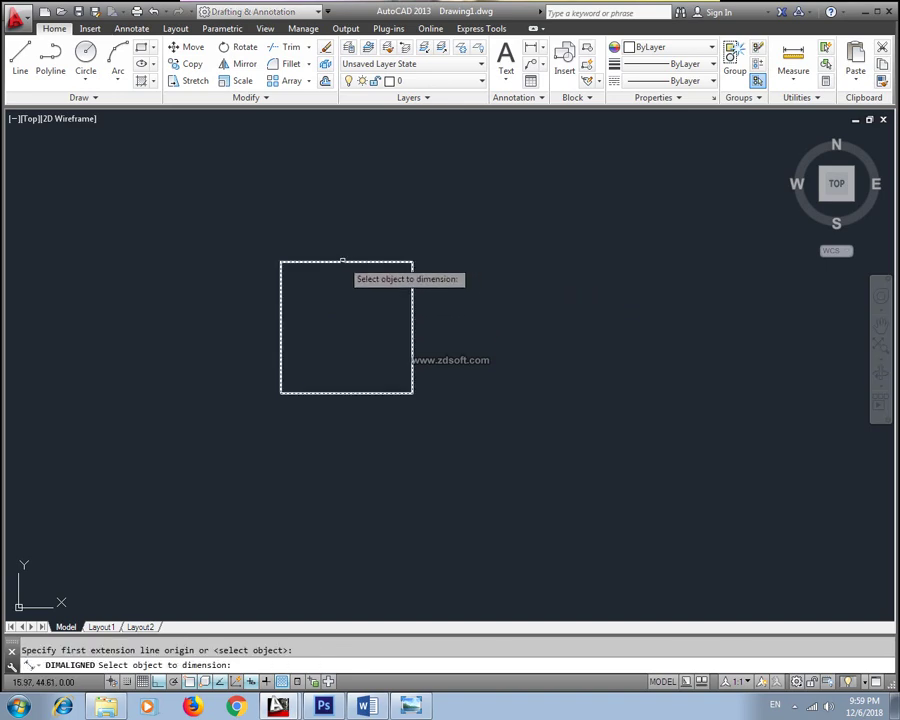
- Dimension the square's top edge, placing the 2.00 dimension above it
{"action": "left_click", "coordinate": [342, 262]}
{"action": "left_click", "coordinate": [342, 204]}
{"action": "scroll", "coordinate": [290, 356], "scroll_direction": "down", "scroll_amount": 4}
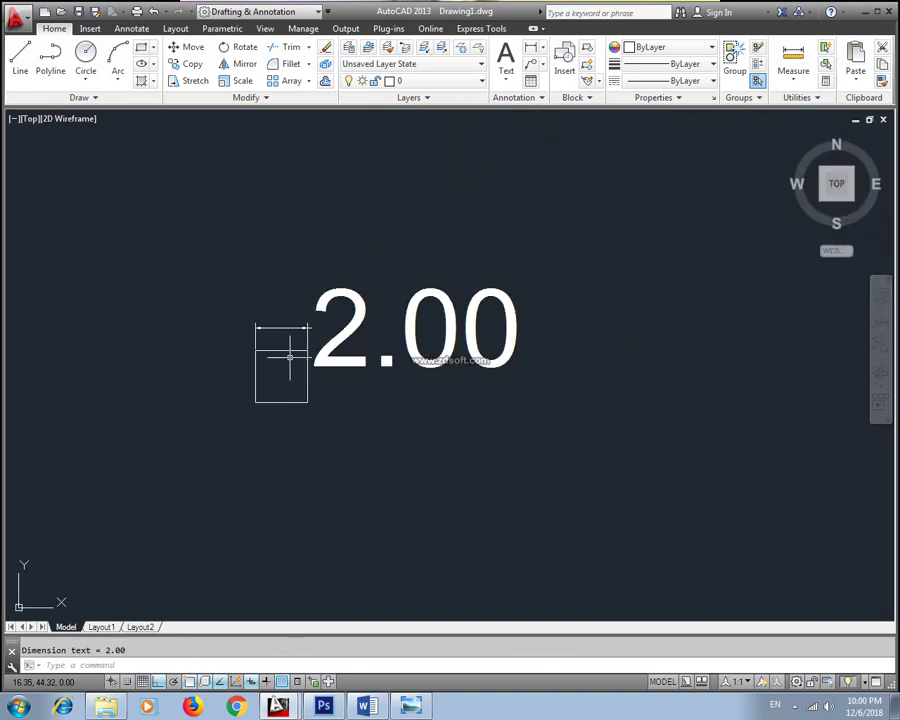
- Set the Standard dimension style's text height to 1.5
{"action": "key", "text": "Return"}
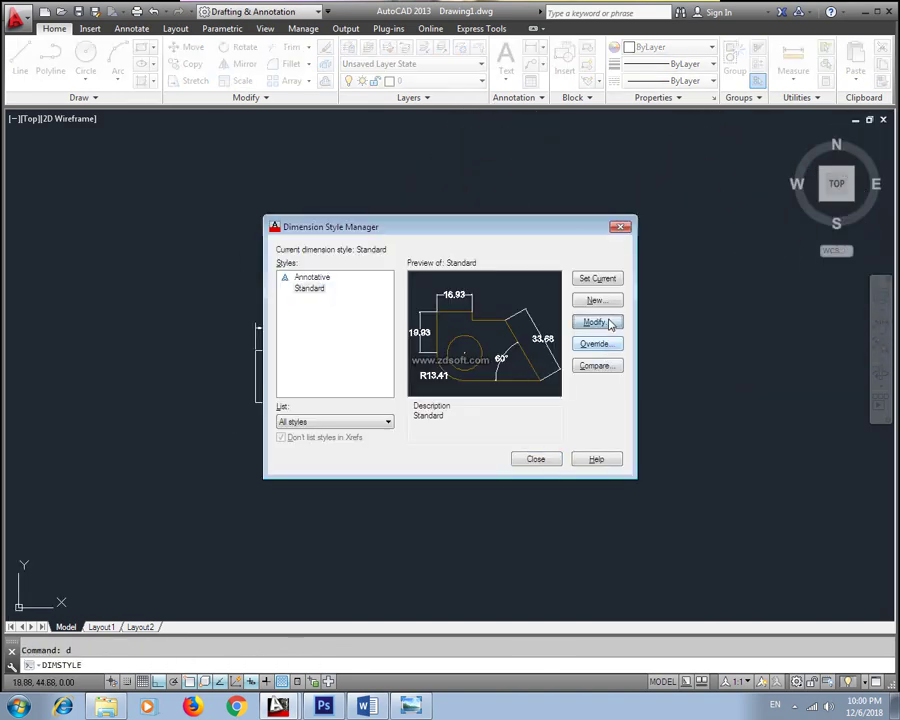
{"action": "left_click", "coordinate": [600, 321]}
{"action": "left_click", "coordinate": [260, 172]}
{"action": "double_click", "coordinate": [282, 273]}
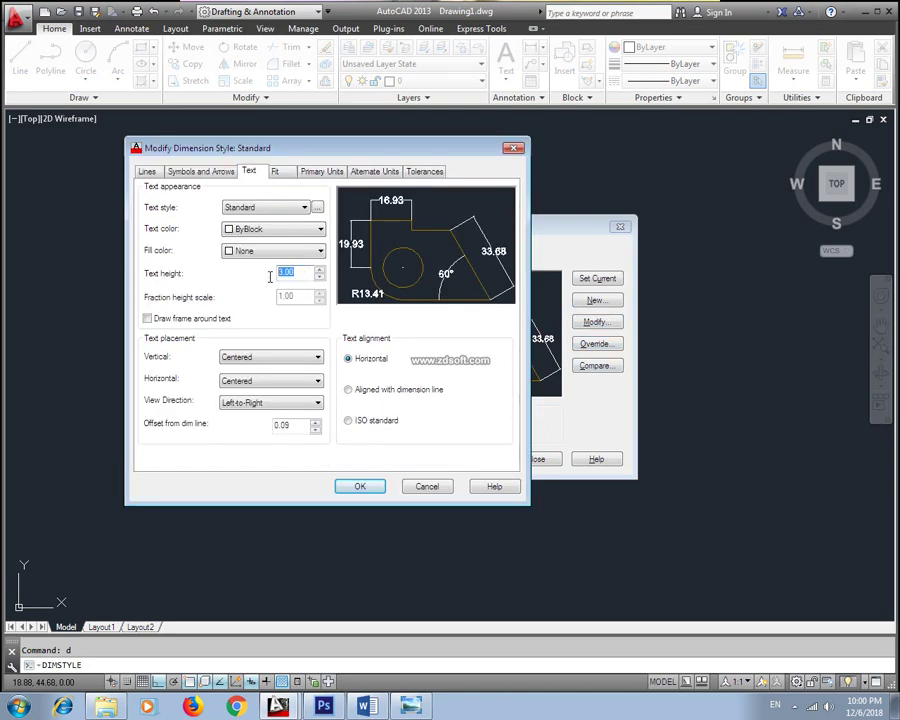
{"action": "type", "text": "2"}
{"action": "key", "text": "BackSpace"}
{"action": "type", "text": "1.5"}
{"action": "left_click", "coordinate": [360, 487]}
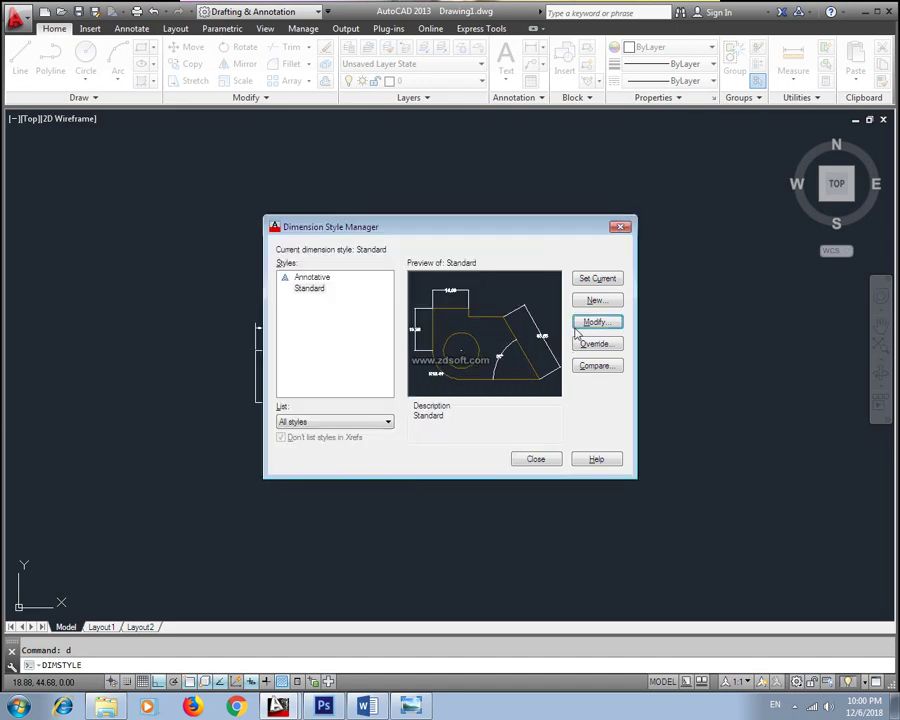
{"action": "left_click", "coordinate": [536, 460]}
{"action": "scroll", "coordinate": [380, 358], "scroll_direction": "up", "scroll_amount": 4}
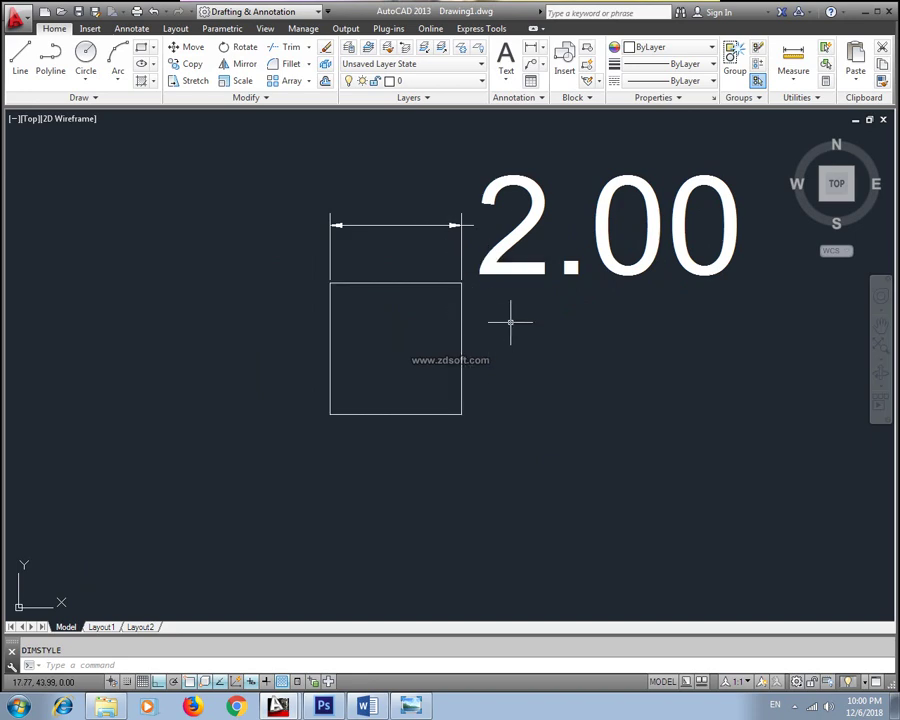
{"action": "left_click", "coordinate": [366, 706]}
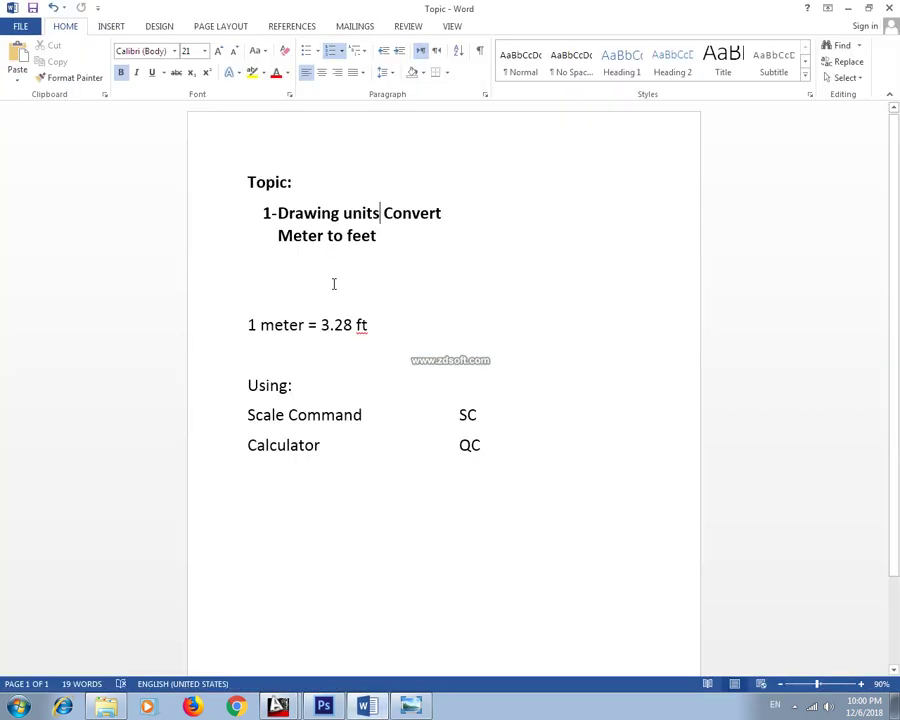
{"action": "left_click_drag", "start_coordinate": [247, 325], "coordinate": [388, 333]}
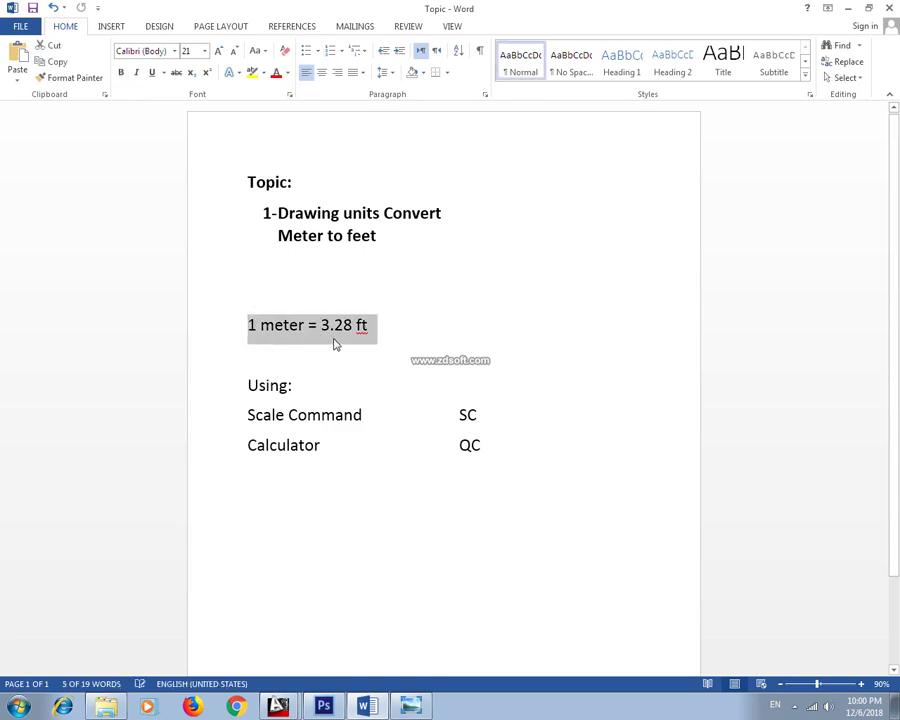
{"action": "left_click", "coordinate": [362, 338]}
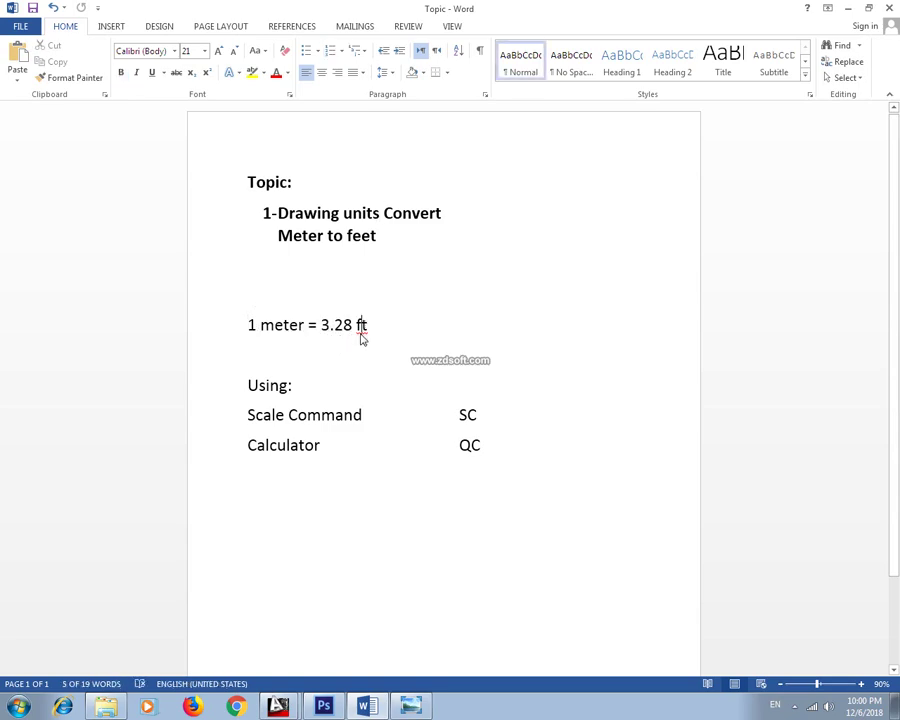
{"action": "left_click_drag", "start_coordinate": [245, 325], "coordinate": [370, 338]}
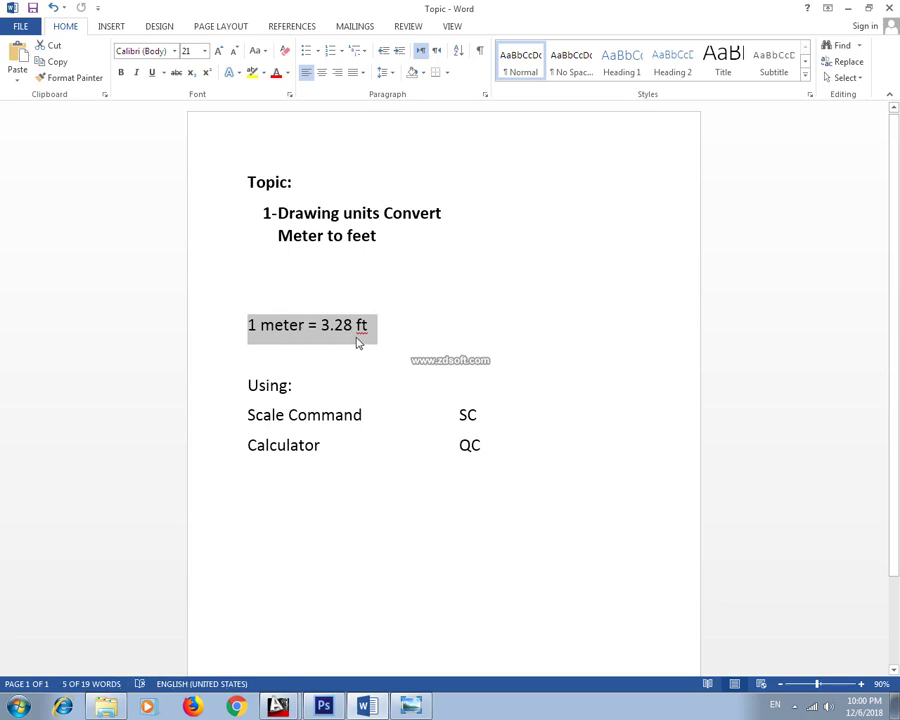
{"action": "left_click", "coordinate": [340, 410]}
{"action": "triple_click", "coordinate": [280, 415]}
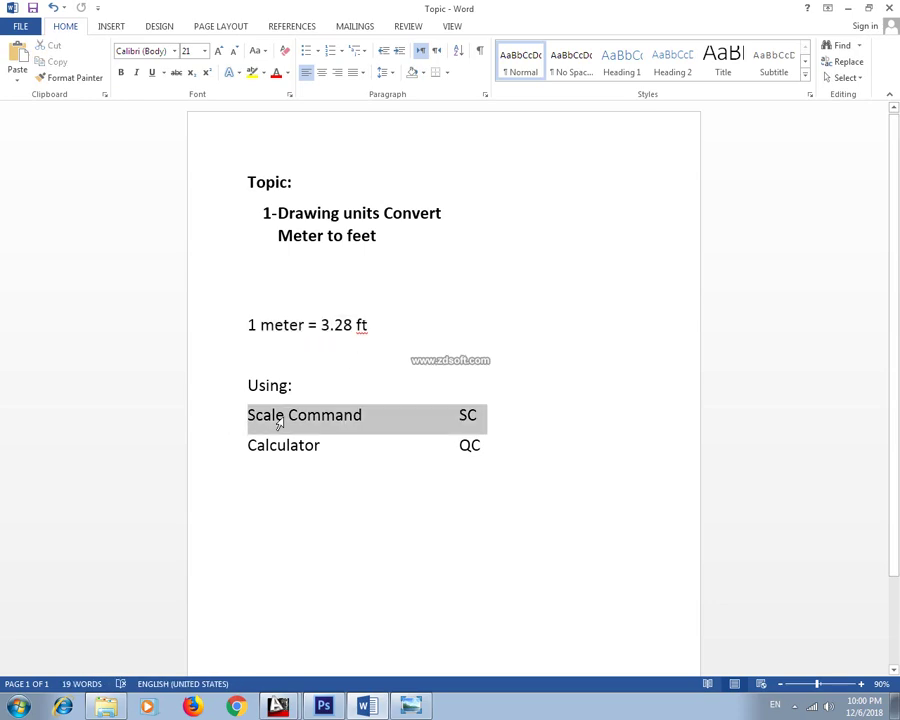
{"action": "left_click_drag", "start_coordinate": [482, 423], "coordinate": [458, 416]}
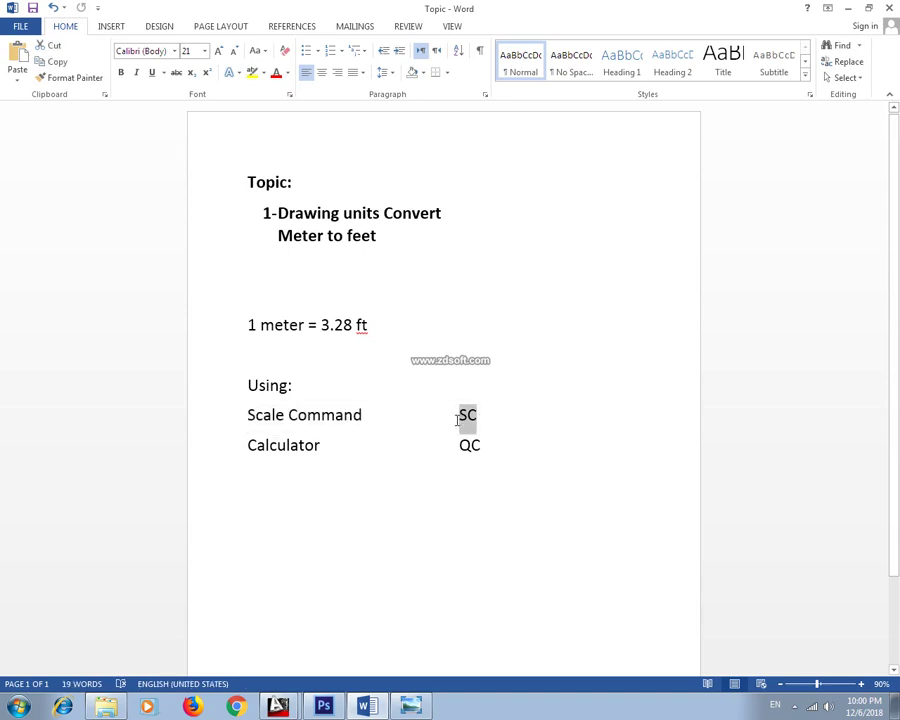
{"action": "left_click_drag", "start_coordinate": [246, 447], "coordinate": [480, 454]}
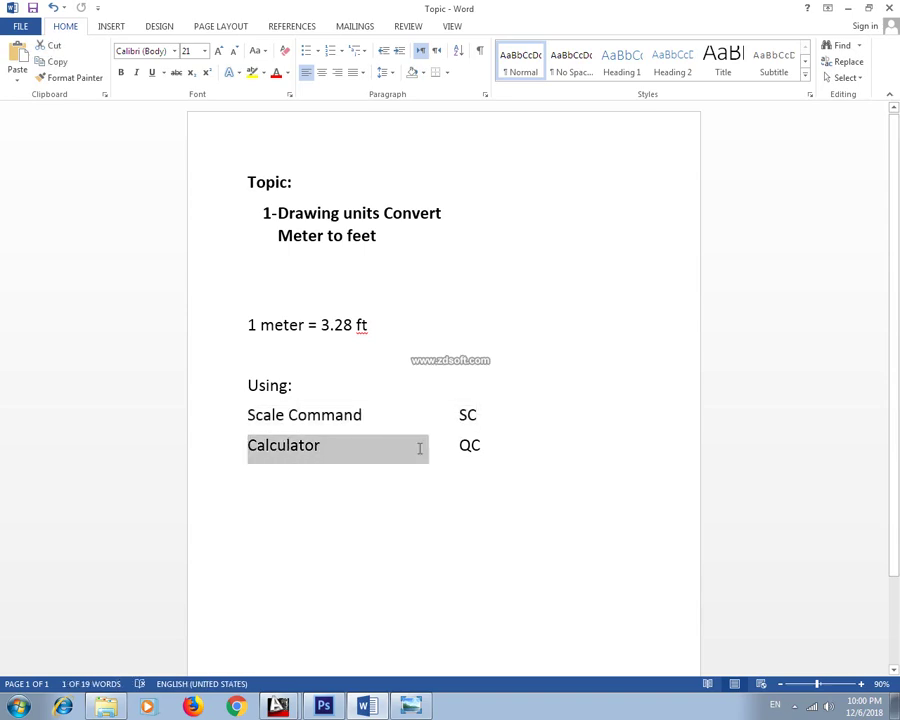
{"action": "left_click", "coordinate": [478, 458]}
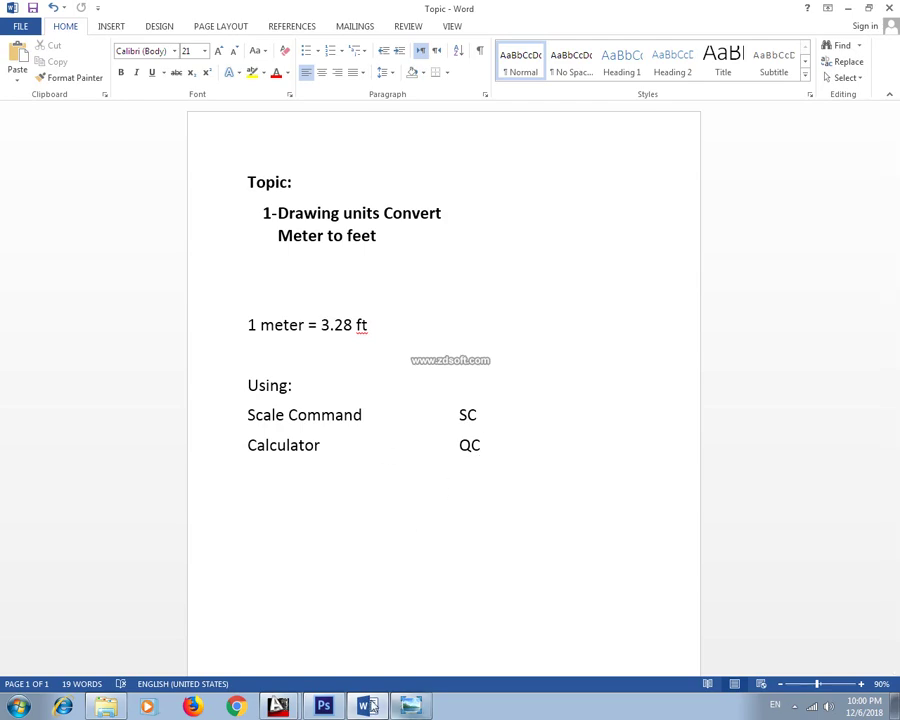
{"action": "left_click", "coordinate": [410, 707]}
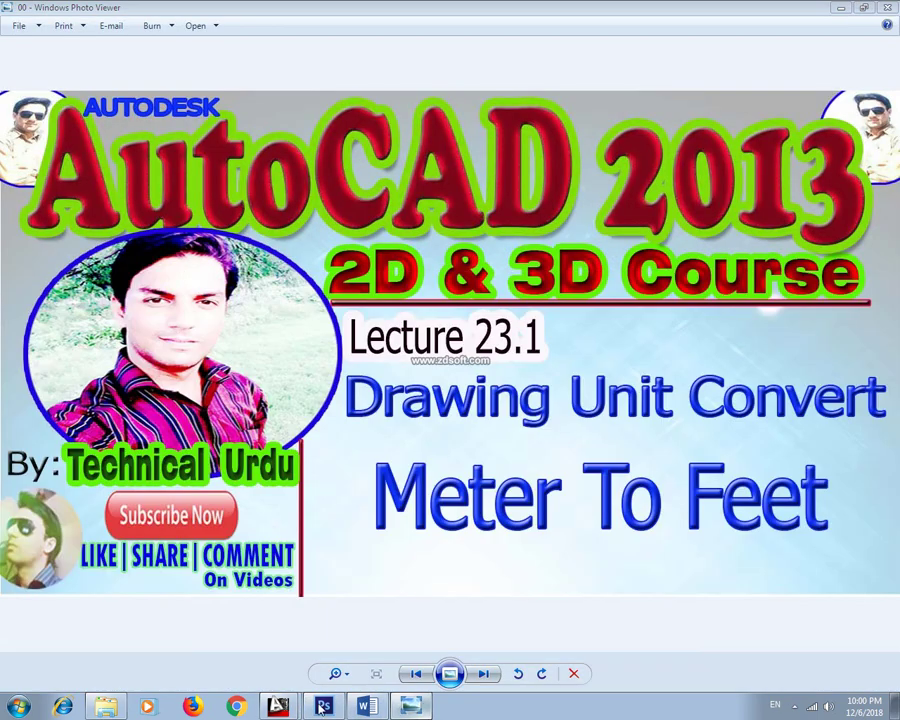
{"action": "left_click", "coordinate": [410, 707]}
{"action": "left_click", "coordinate": [293, 706]}
- Scale the square by 3.28 about its bottom-left corner, turning the 2.00 dimension into 6.56
{"action": "type", "text": "sc"}
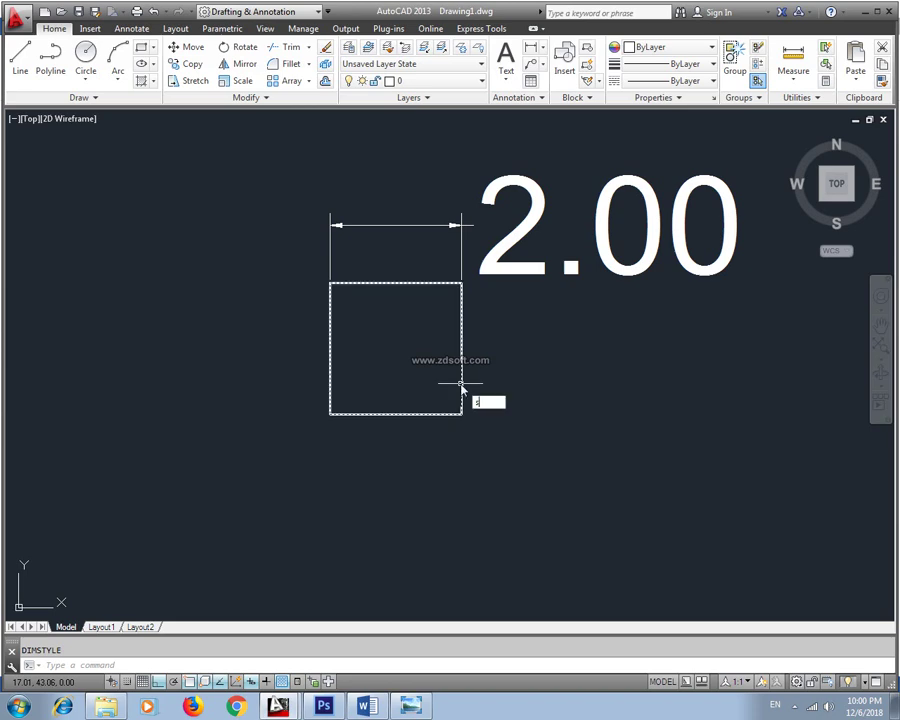
{"action": "key", "text": "Return"}
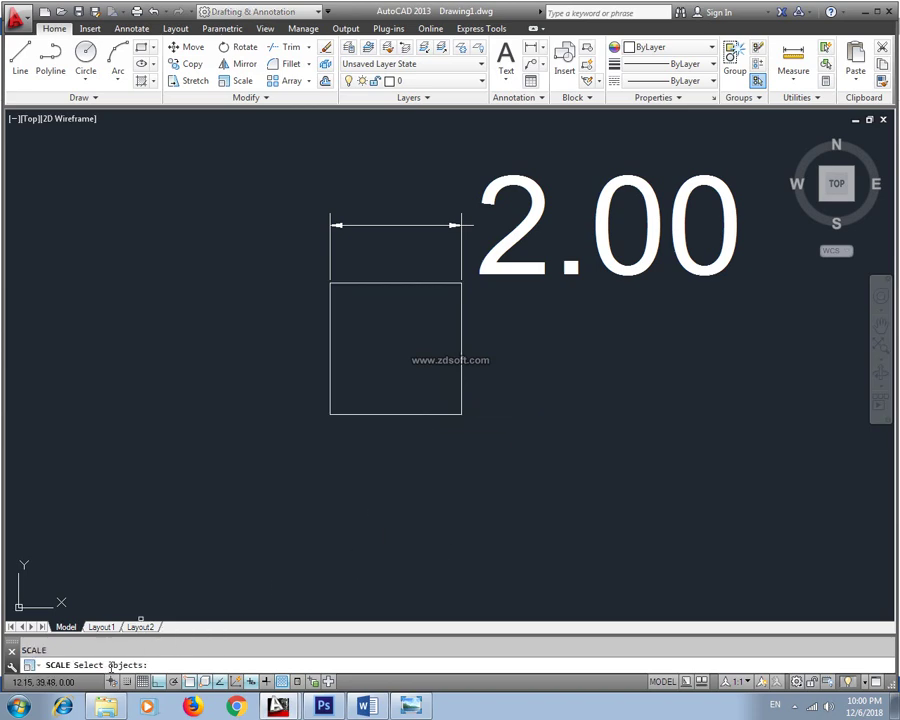
{"action": "left_click", "coordinate": [380, 414]}
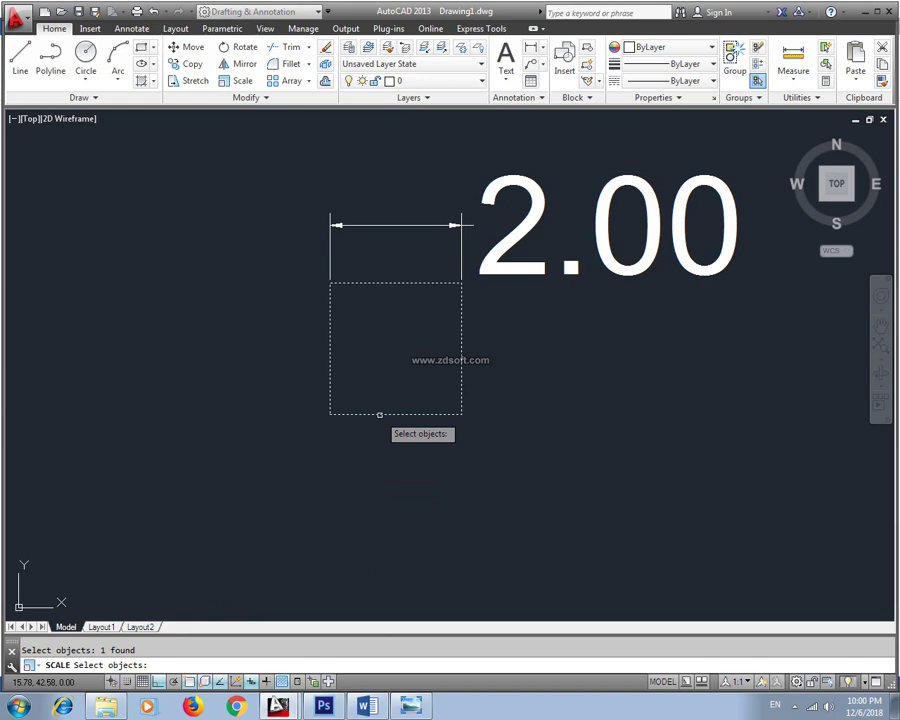
{"action": "key", "text": "Return"}
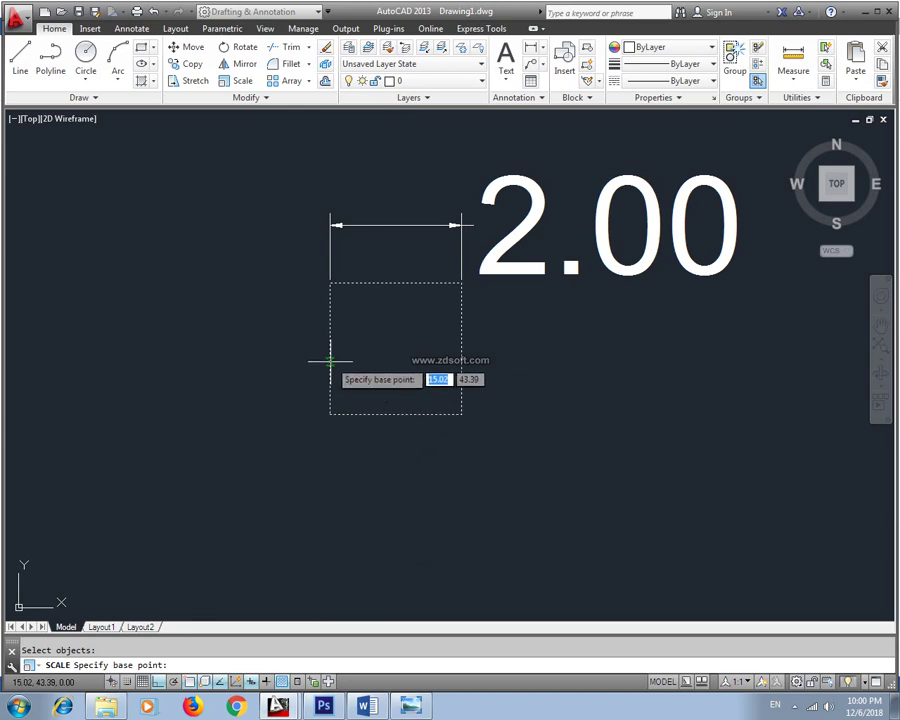
{"action": "left_click", "coordinate": [330, 414]}
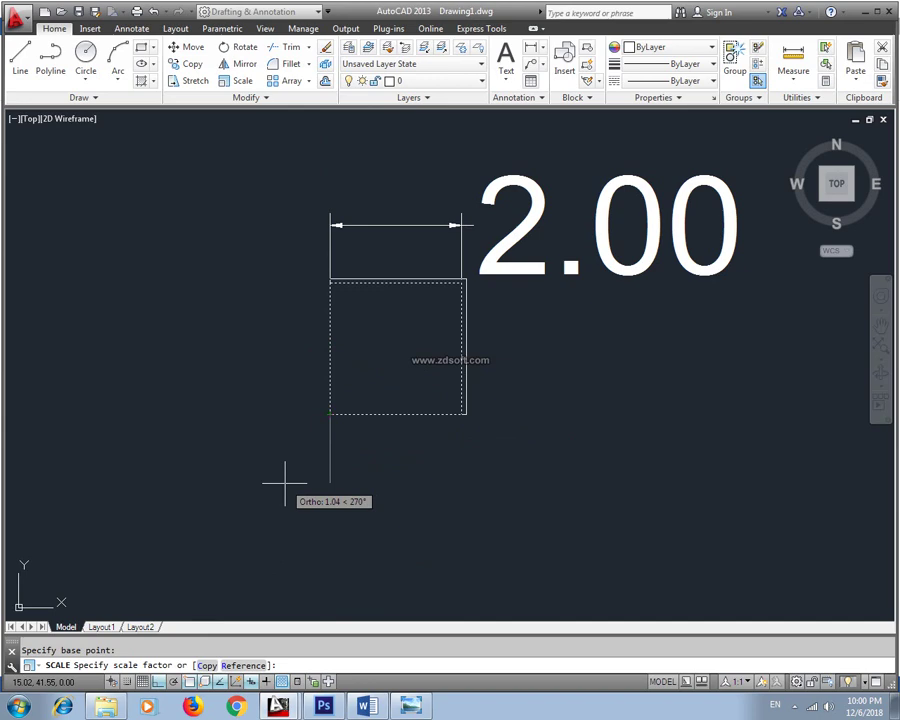
{"action": "type", "text": "3.28"}
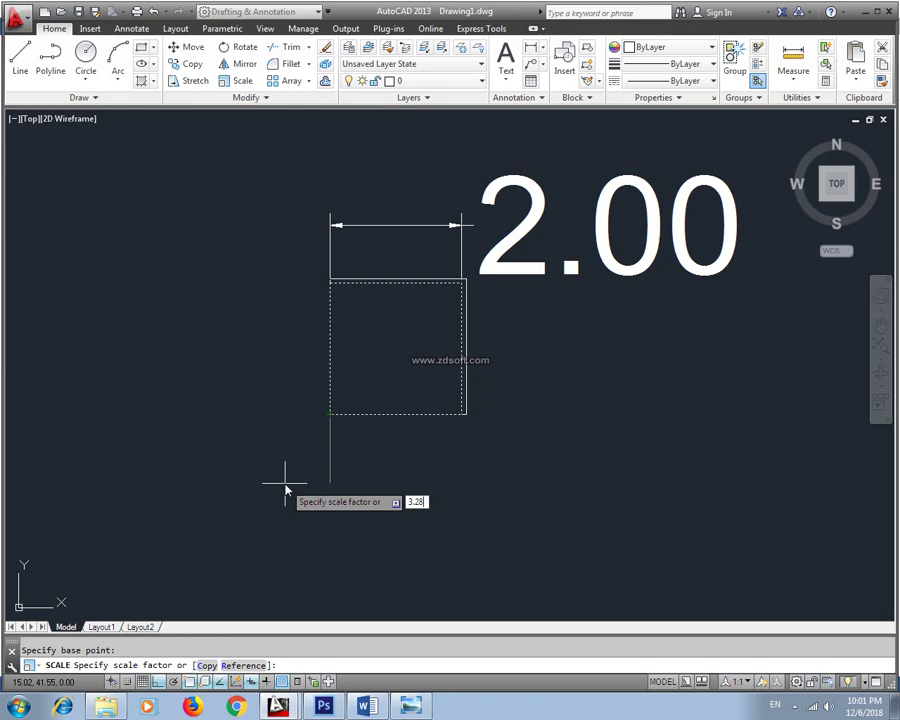
{"action": "key", "text": "Return"}
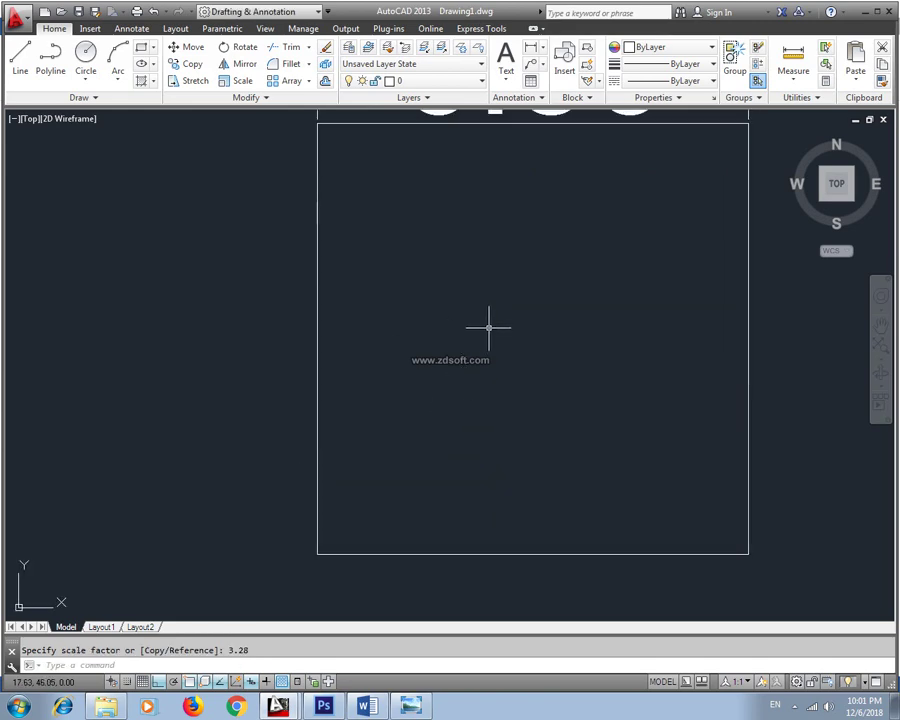
{"action": "middle_click_drag", "start_coordinate": [489, 327], "coordinate": [470, 394]}
{"action": "scroll", "coordinate": [492, 340], "scroll_direction": "down", "scroll_amount": 1}
{"action": "scroll", "coordinate": [516, 366], "scroll_direction": "down", "scroll_amount": 1}
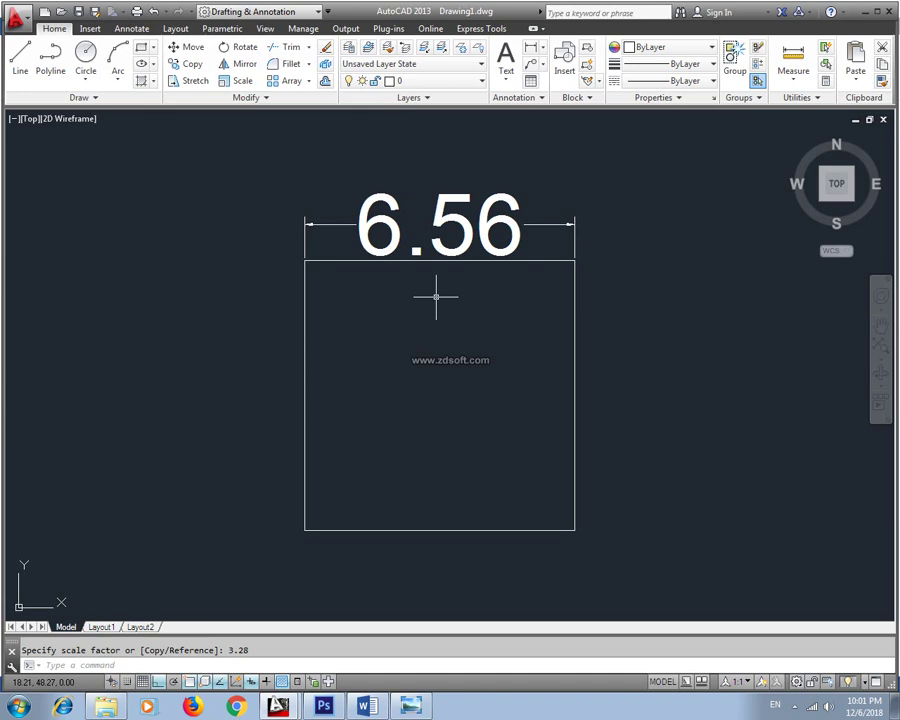
- Set drawing units to Architectural at 1/4" precision with Feet insertion scale and apply
{"action": "type", "text": "un"}
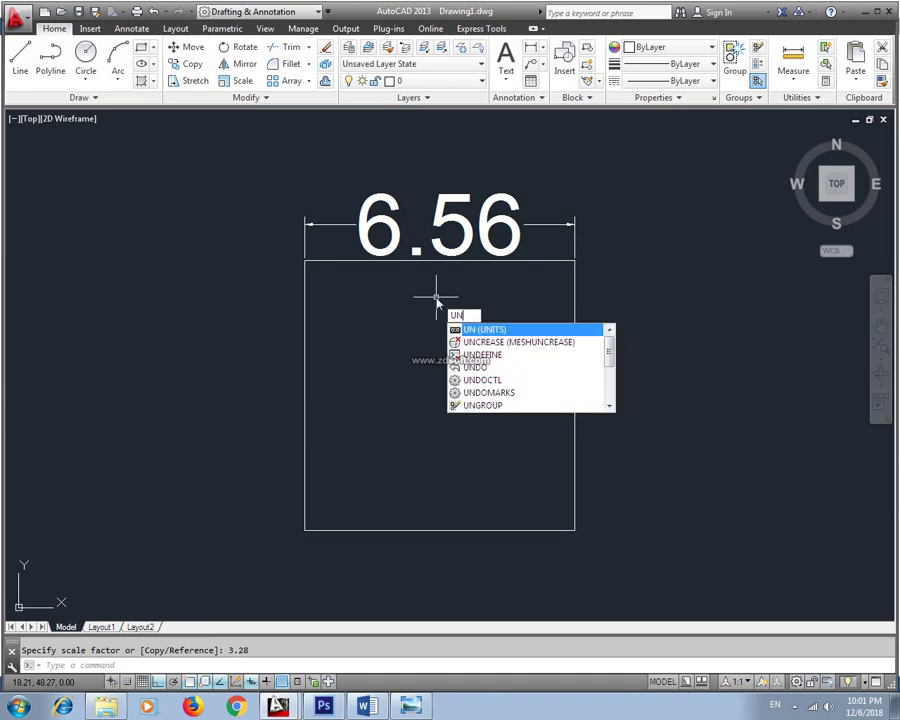
{"action": "key", "text": "Return"}
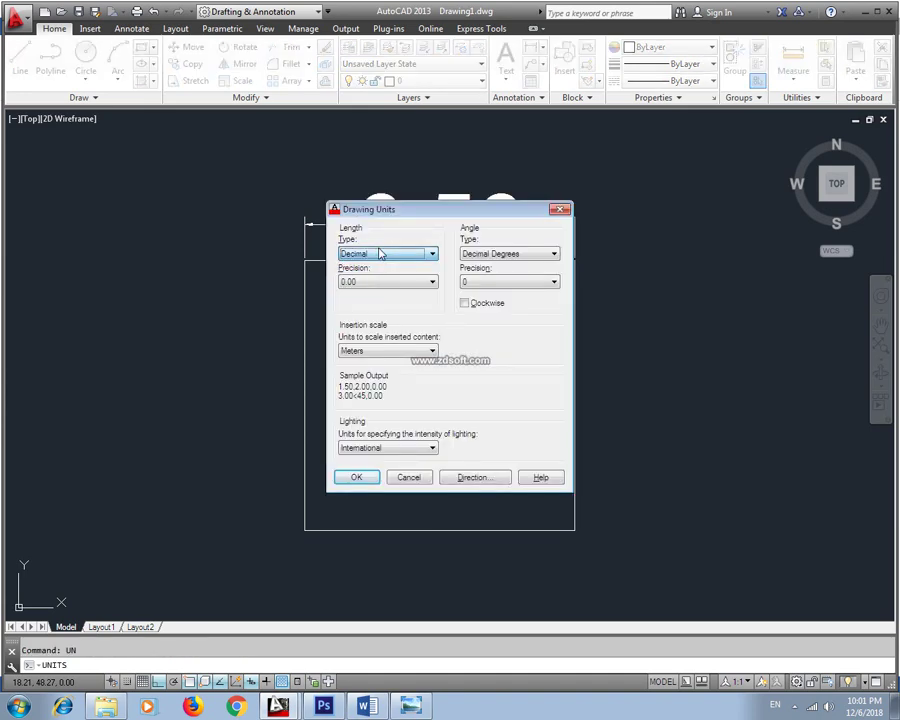
{"action": "scroll", "coordinate": [380, 254], "scroll_direction": "up", "scroll_amount": 1}
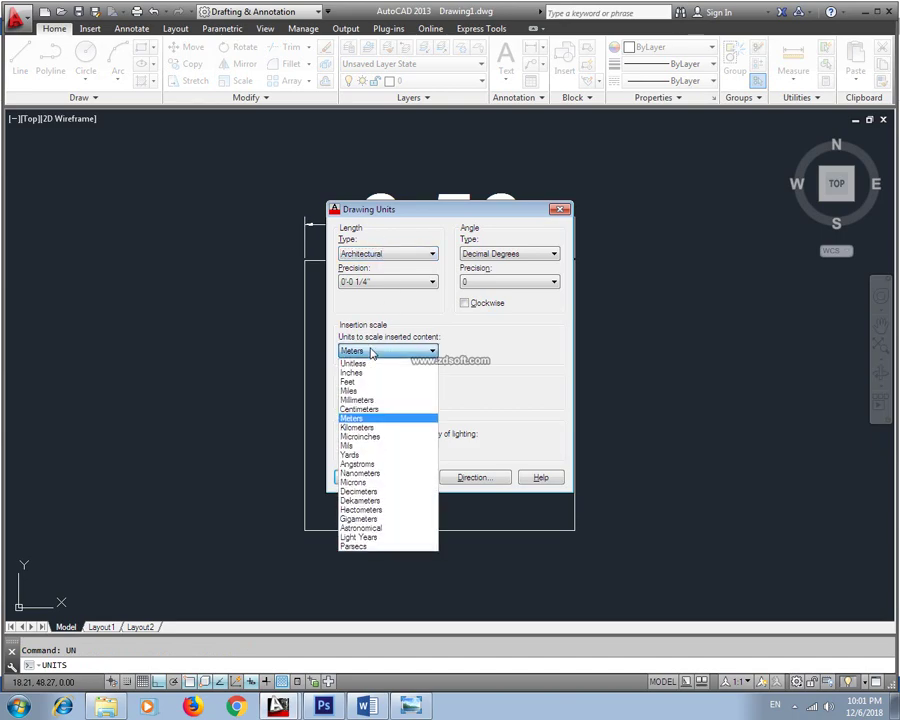
{"action": "left_click", "coordinate": [352, 381]}
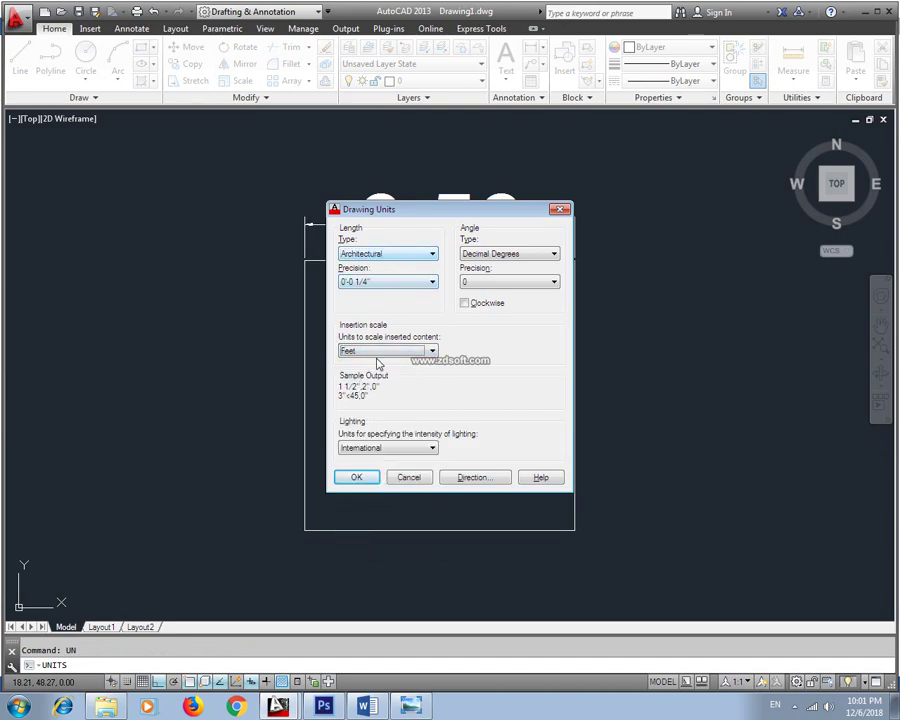
{"action": "left_click", "coordinate": [355, 478]}
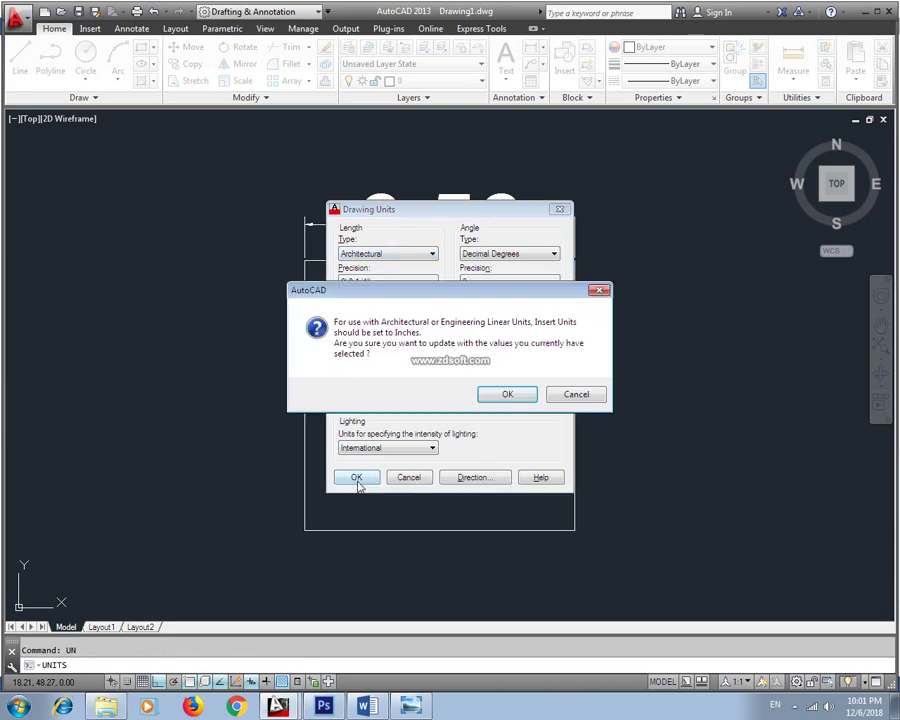
{"action": "left_click", "coordinate": [525, 393]}
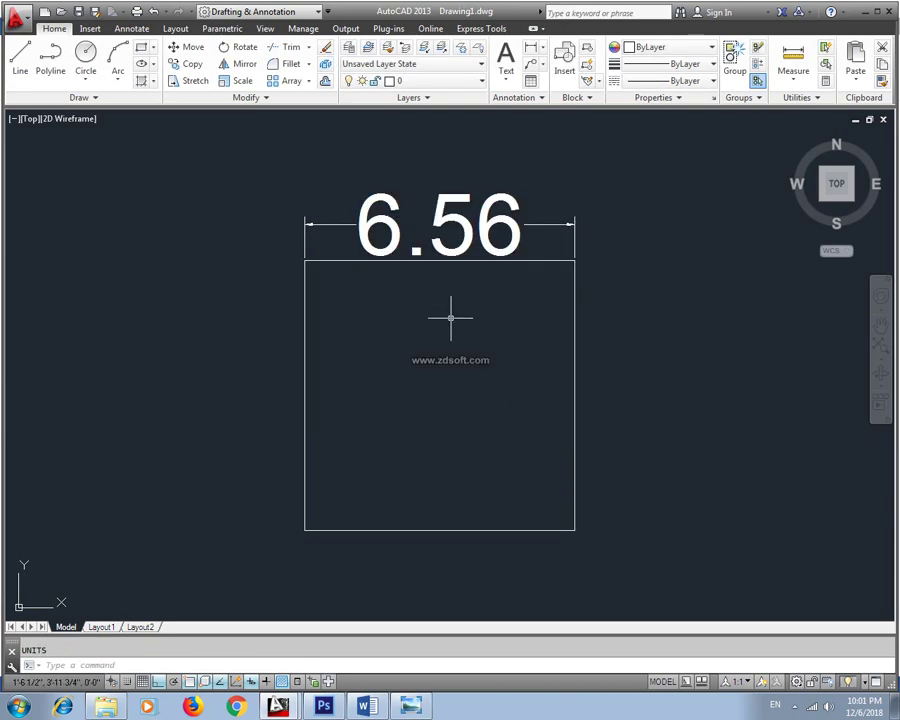
- Switch the Standard dimension style's unit format to Architectural so the dimension reads 6 1/2"
{"action": "type", "text": "d"}
{"action": "key", "text": "Return"}
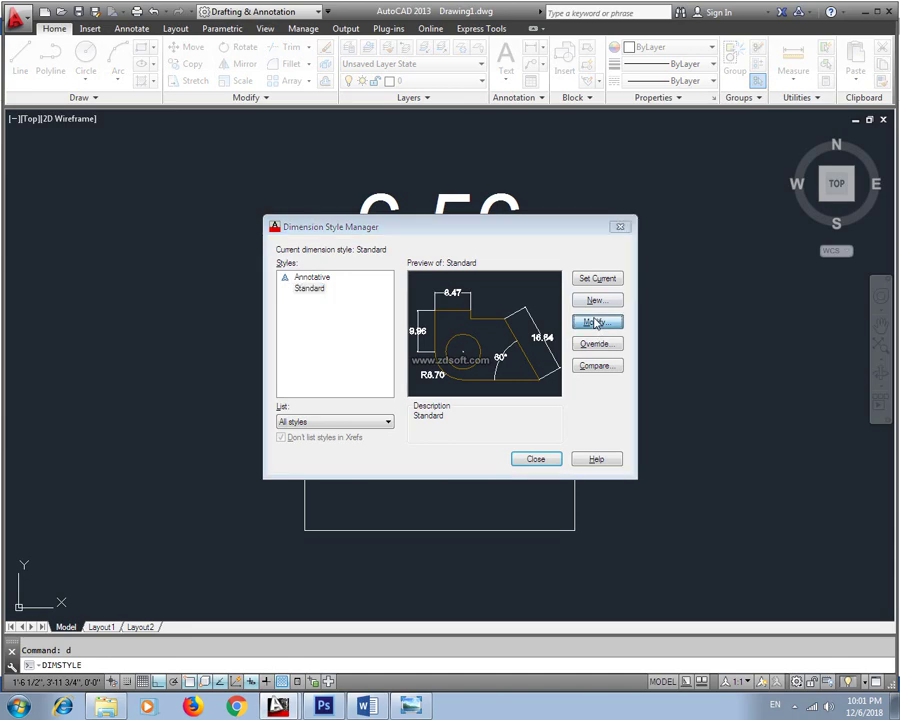
{"action": "left_click", "coordinate": [595, 322]}
{"action": "left_click", "coordinate": [322, 171]}
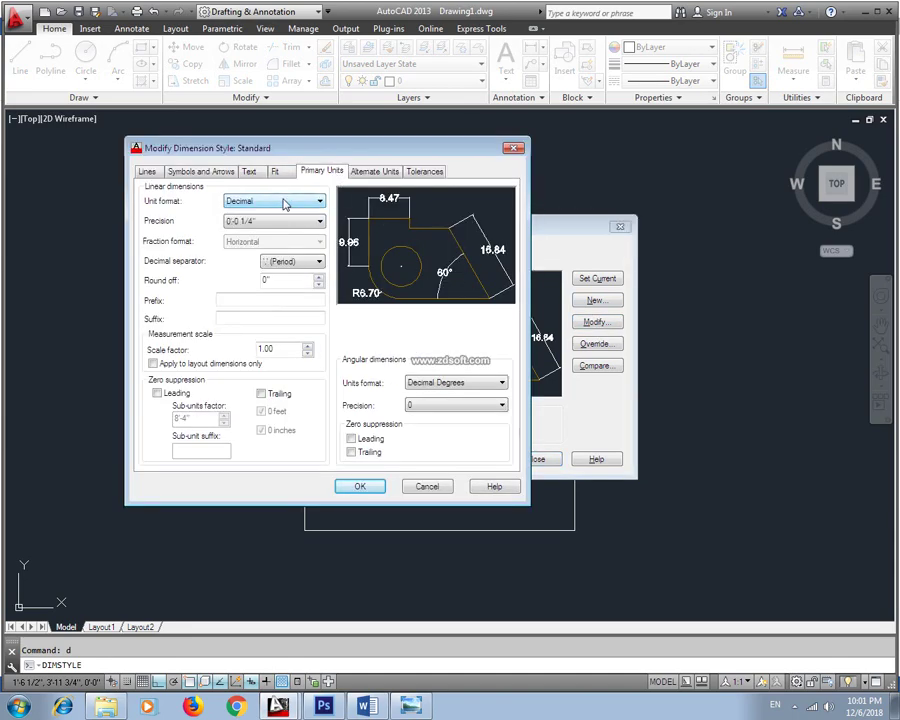
{"action": "left_click", "coordinate": [285, 204]}
{"action": "left_click", "coordinate": [260, 253]}
{"action": "left_click", "coordinate": [360, 486]}
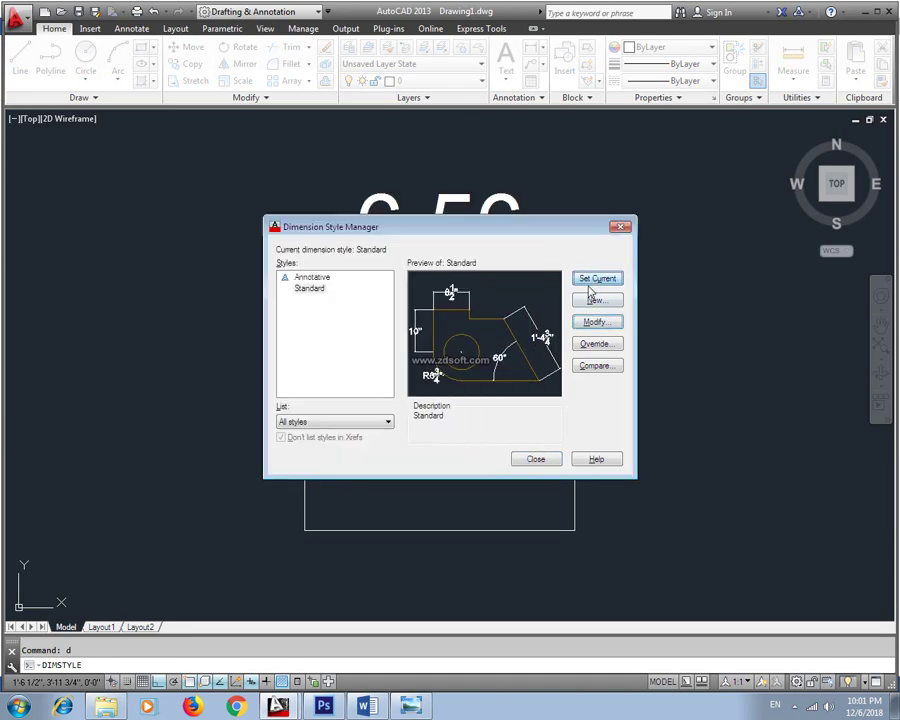
{"action": "left_click", "coordinate": [536, 459]}
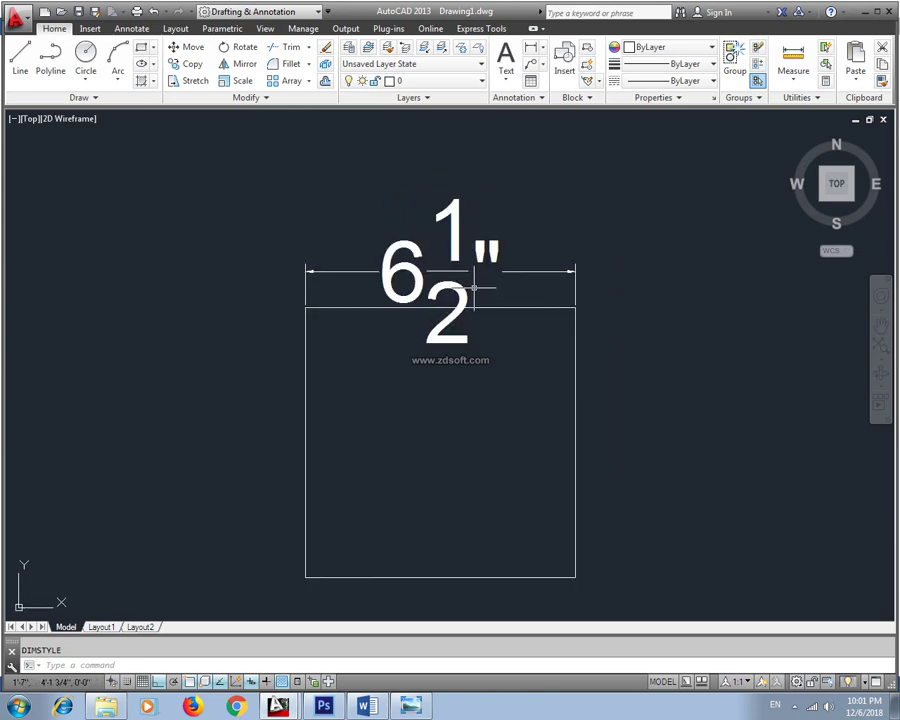
{"action": "mouse_move", "coordinate": [407, 283]}
{"action": "middle_mouse_down"}
{"action": "mouse_move", "coordinate": [441, 256]}
{"action": "mouse_move", "coordinate": [412, 260]}
{"action": "mouse_move", "coordinate": [480, 278]}
{"action": "mouse_move", "coordinate": [507, 301]}
{"action": "middle_mouse_up"}
{"action": "scroll", "coordinate": [418, 273], "scroll_direction": "down", "scroll_amount": 2}
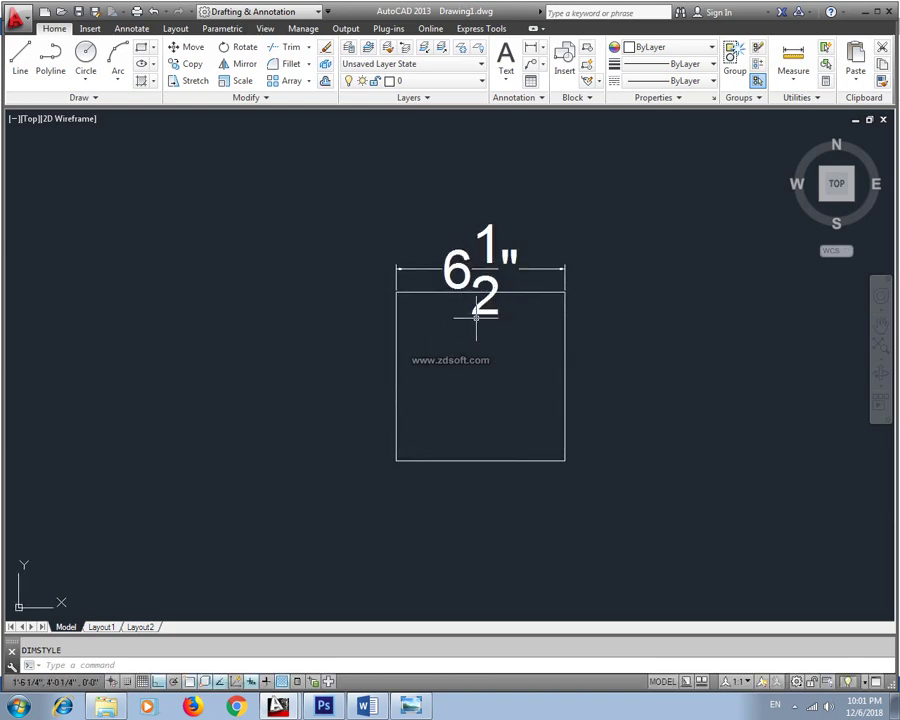
{"action": "type", "text": "qc"}
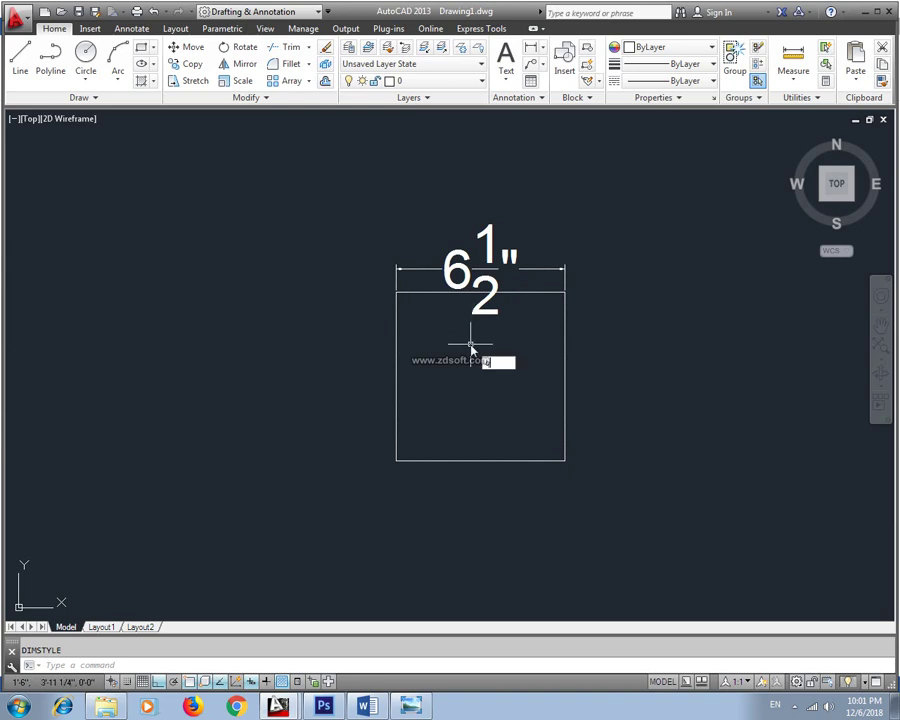
{"action": "key", "text": "Return"}
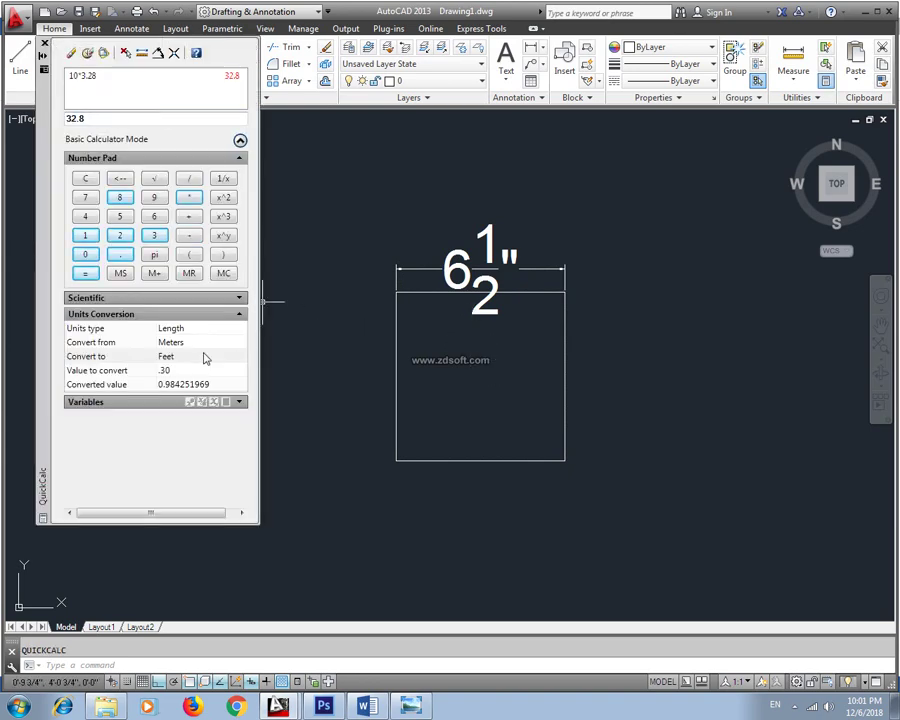
{"action": "left_click", "coordinate": [239, 314]}
{"action": "left_click", "coordinate": [239, 316]}
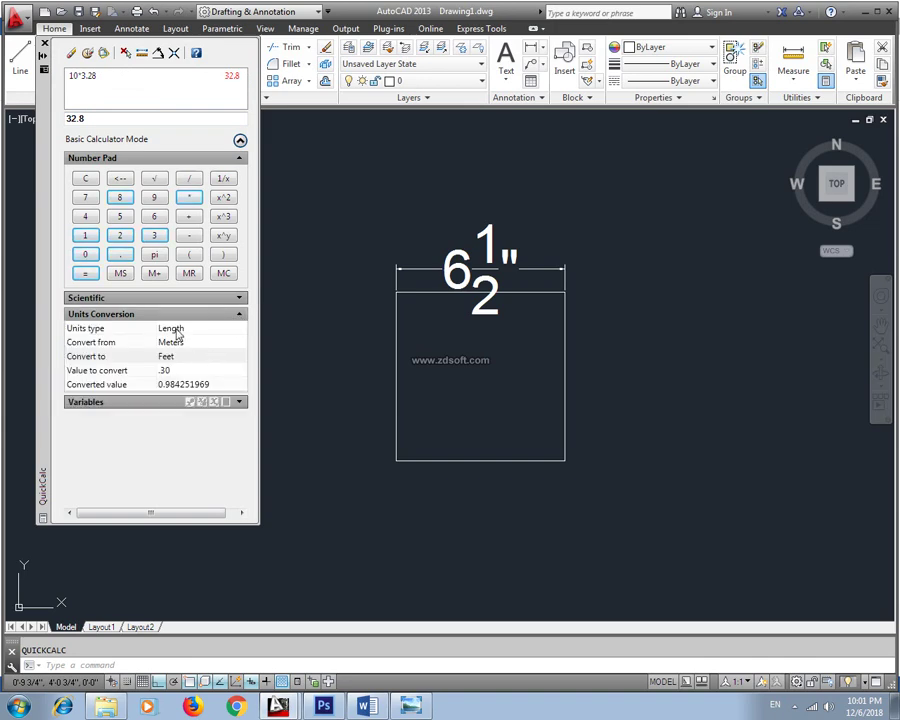
{"action": "left_click", "coordinate": [176, 330]}
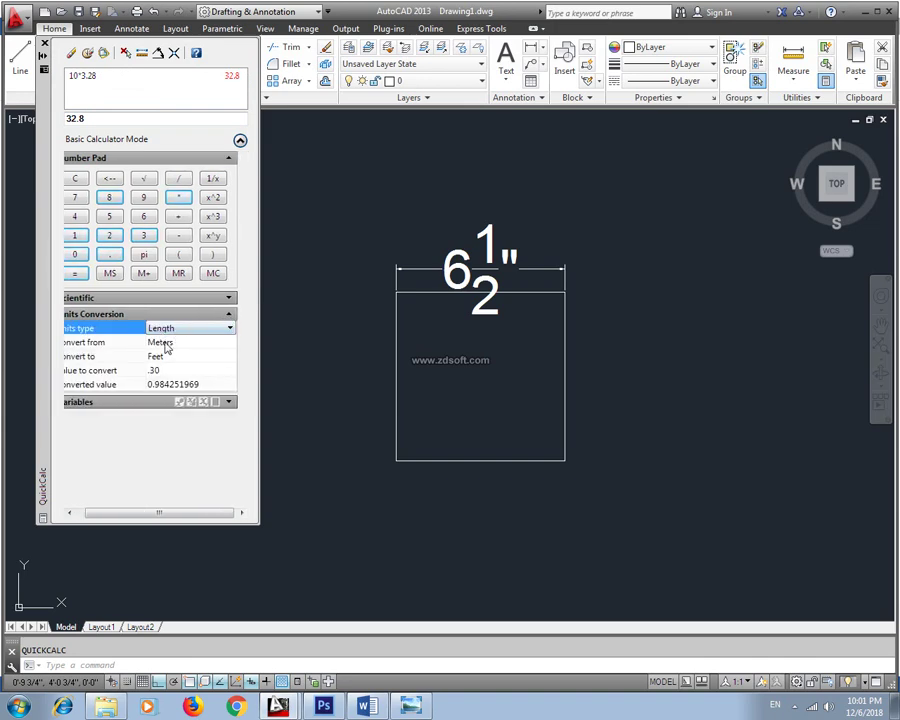
{"action": "left_click", "coordinate": [164, 345]}
{"action": "left_click", "coordinate": [230, 342]}
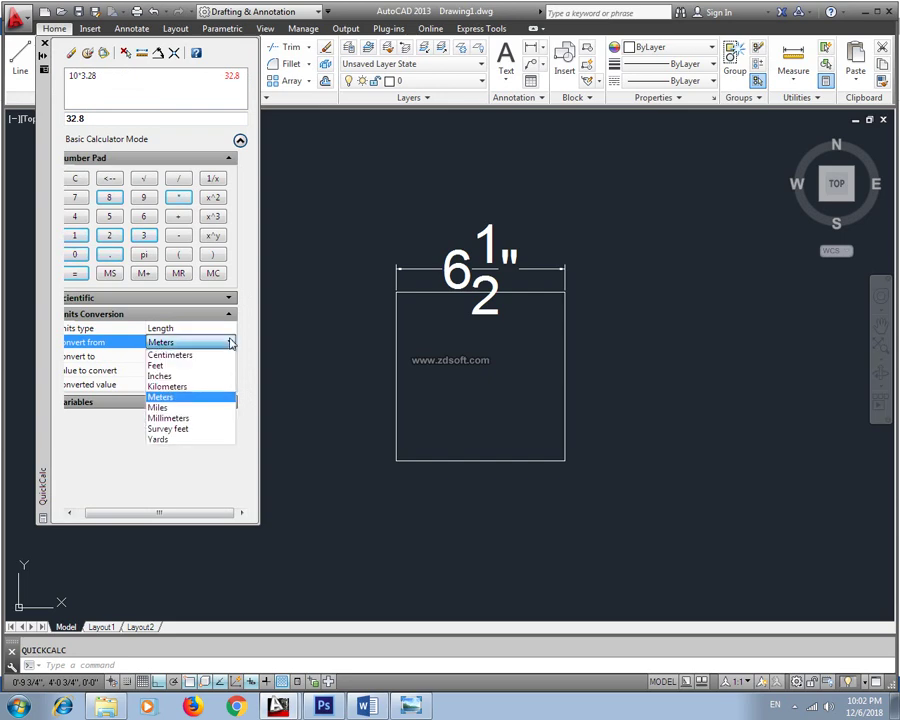
{"action": "left_click", "coordinate": [230, 343]}
{"action": "left_click", "coordinate": [230, 358]}
{"action": "left_click", "coordinate": [230, 358]}
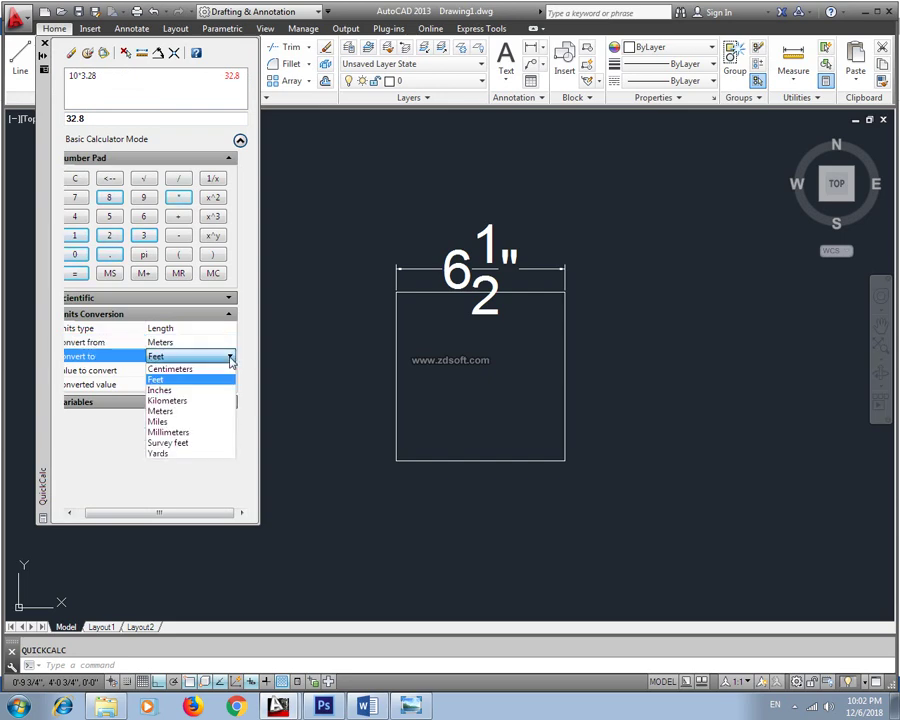
{"action": "left_click", "coordinate": [229, 355]}
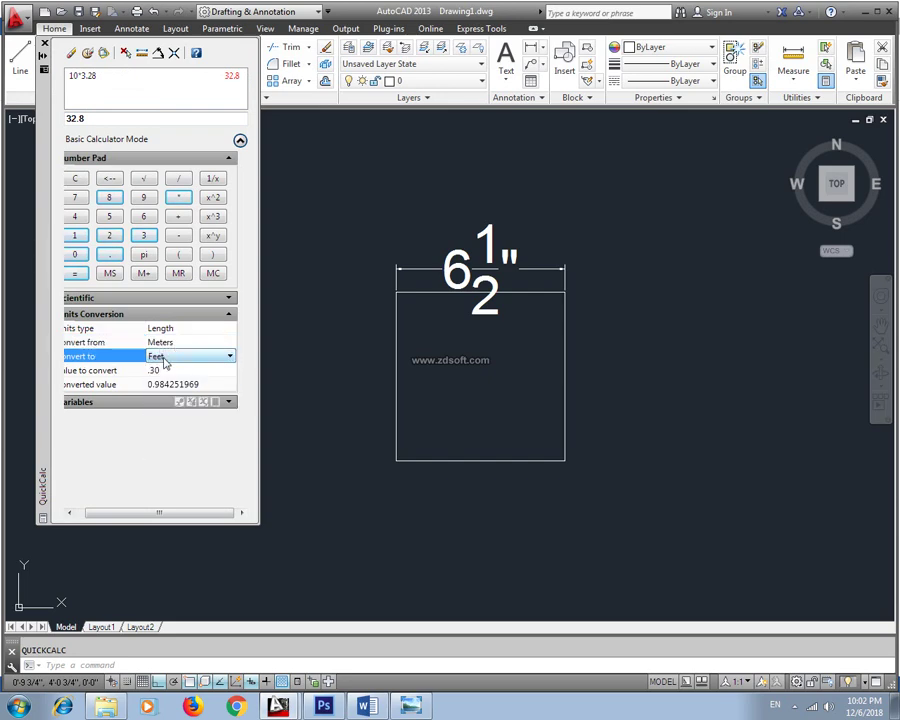
{"action": "left_click", "coordinate": [163, 371]}
{"action": "type", "text": "1"}
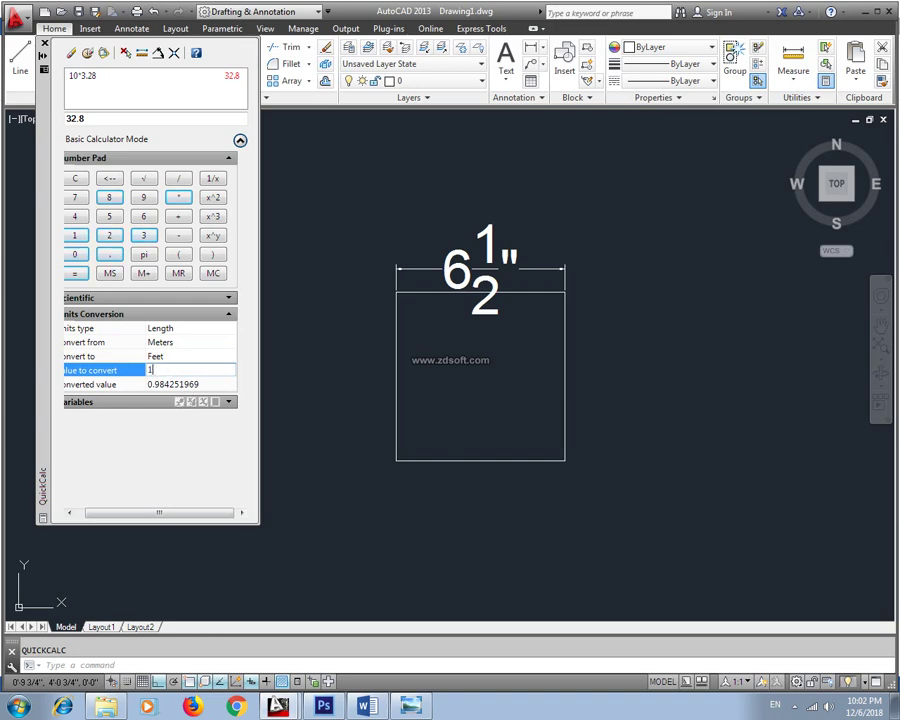
{"action": "key", "text": "Return"}
{"action": "left_click", "coordinate": [148, 386]}
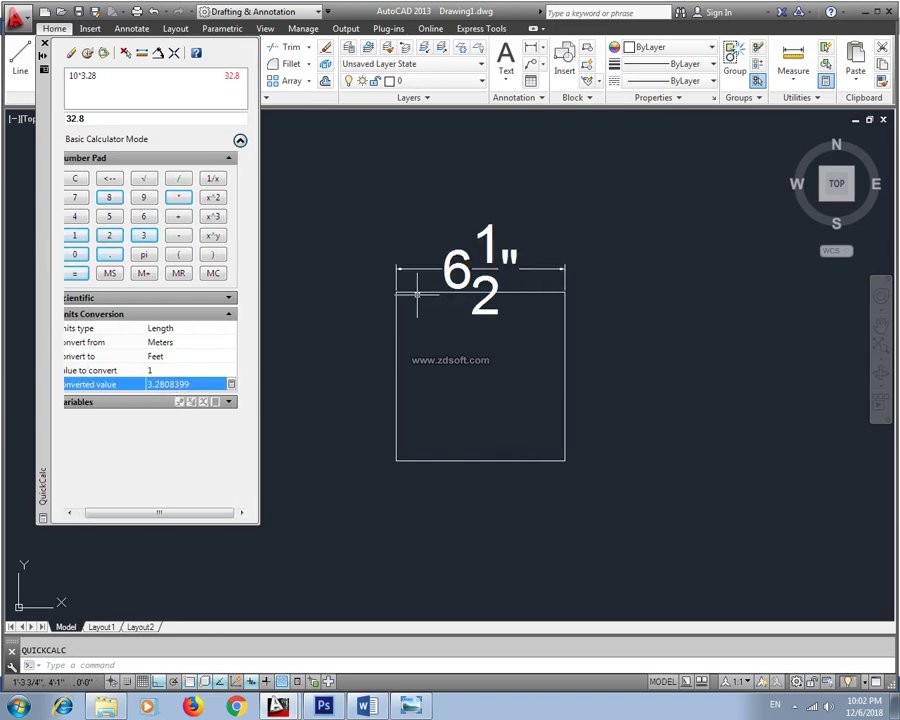
{"action": "left_click", "coordinate": [225, 358]}
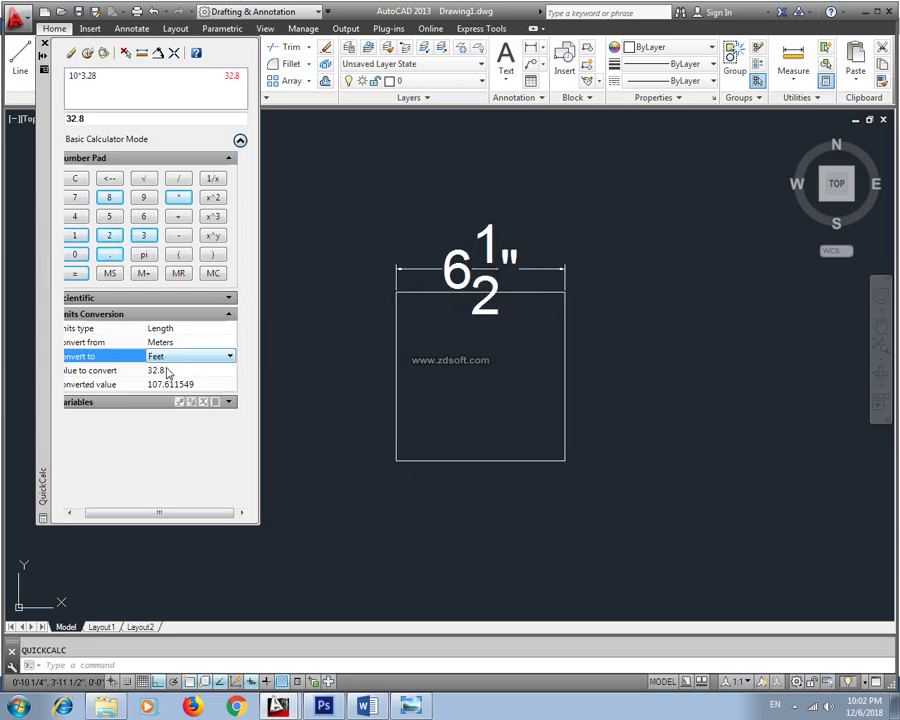
{"action": "left_click", "coordinate": [154, 370]}
{"action": "type", "text": "2"}
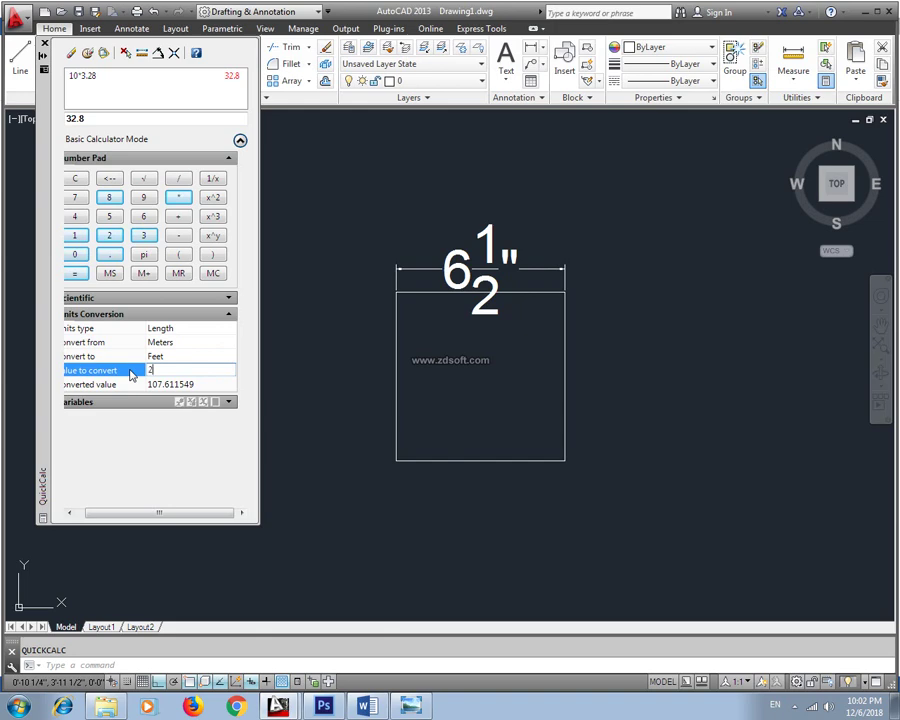
{"action": "key", "text": "Return"}
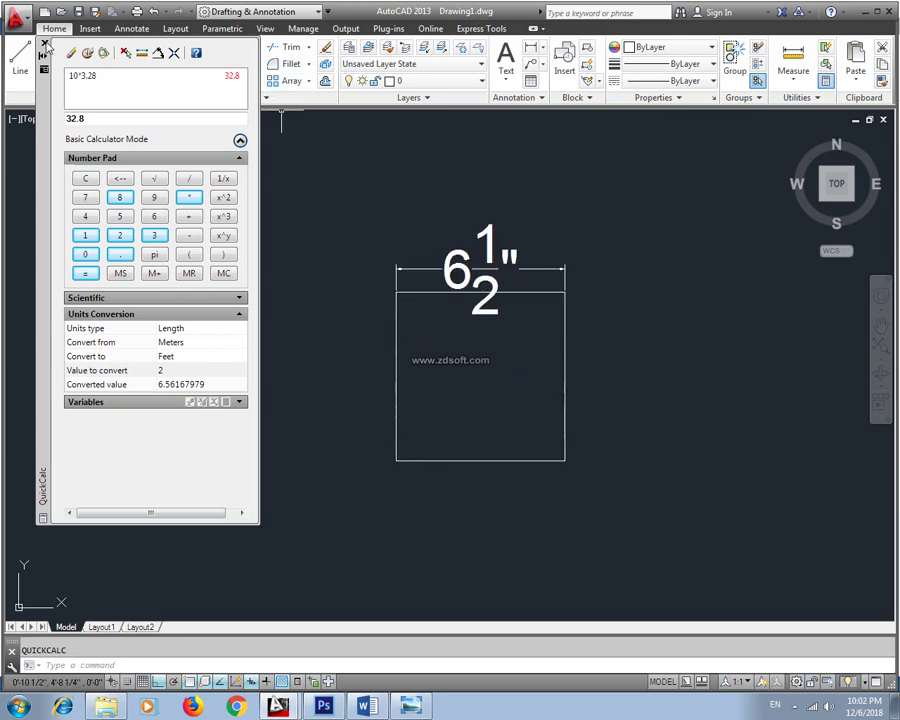
{"action": "left_click", "coordinate": [44, 44]}
{"action": "scroll", "coordinate": [446, 314], "scroll_direction": "down", "scroll_amount": 2}
{"action": "mouse_move", "coordinate": [474, 298]}
{"action": "middle_mouse_down"}
{"action": "mouse_move", "coordinate": [404, 287]}
{"action": "mouse_move", "coordinate": [507, 282]}
{"action": "mouse_move", "coordinate": [418, 370]}
{"action": "middle_mouse_up"}
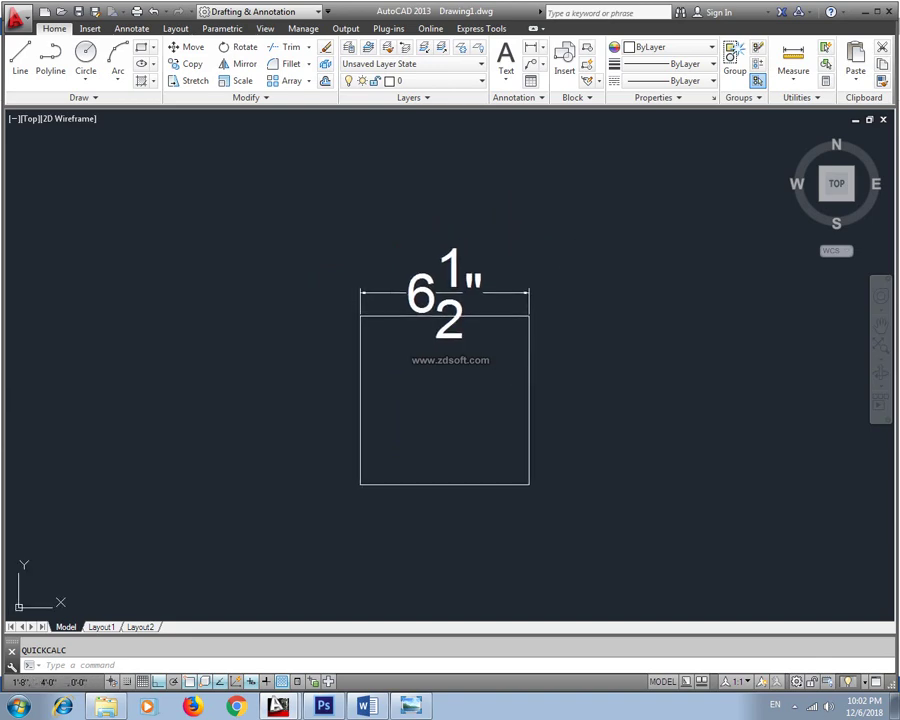
- Crossing-select the square and its dimension and delete them
{"action": "left_click", "coordinate": [532, 270]}
{"action": "left_click", "coordinate": [325, 460]}
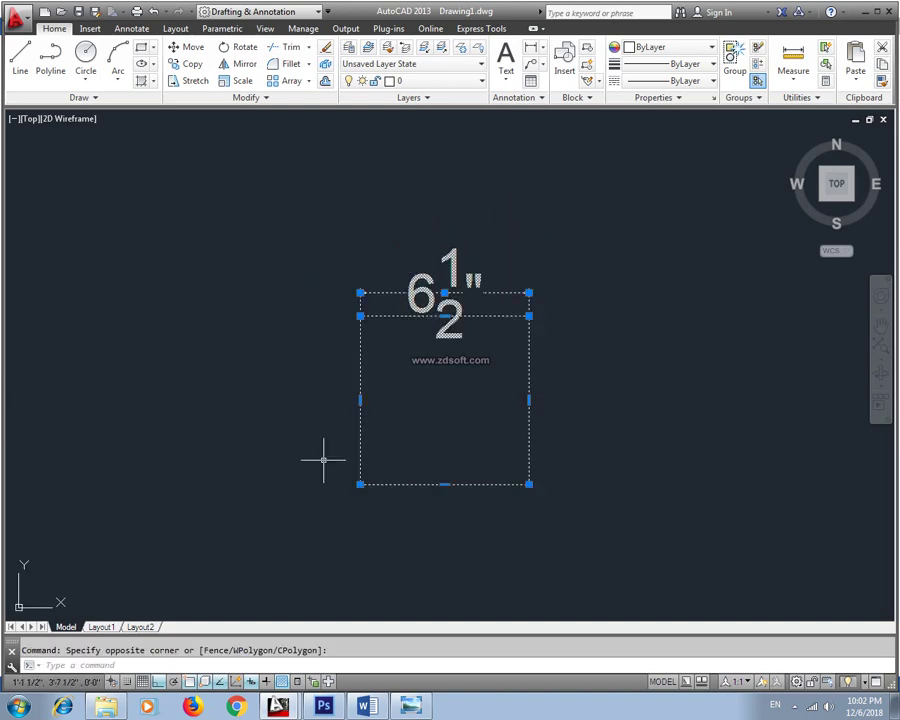
{"action": "key", "text": "Delete"}
{"action": "key", "text": "Escape"}
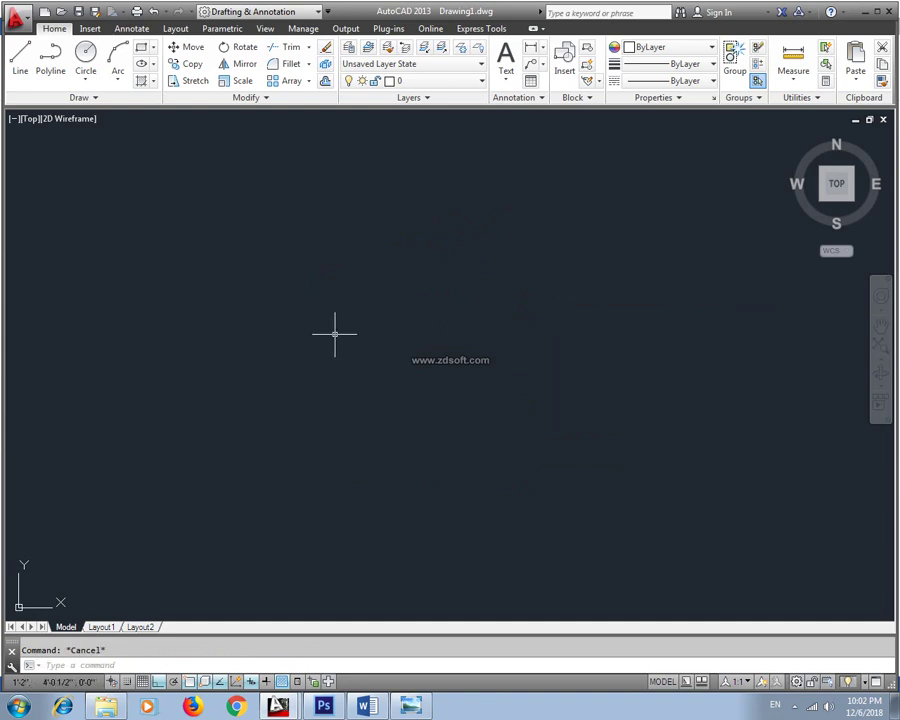
- Try Inches as the insertion scale in Drawing Units, then cancel without saving
{"action": "type", "text": "un"}
{"action": "key", "text": "Return"}
{"action": "left_click", "coordinate": [388, 350]}
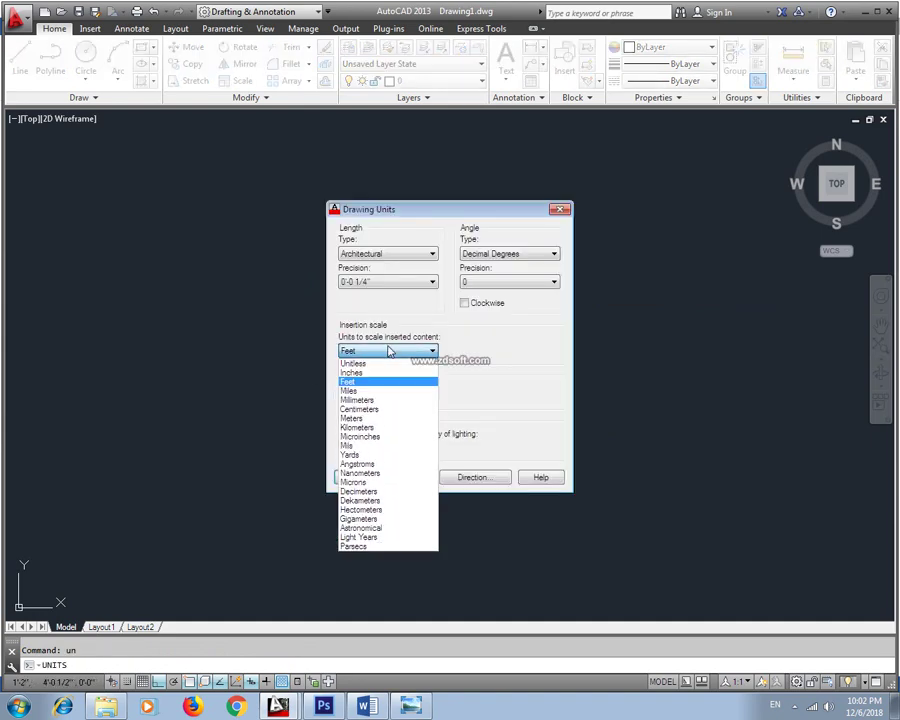
{"action": "left_click", "coordinate": [390, 350]}
{"action": "left_click", "coordinate": [390, 350]}
{"action": "left_click", "coordinate": [374, 372]}
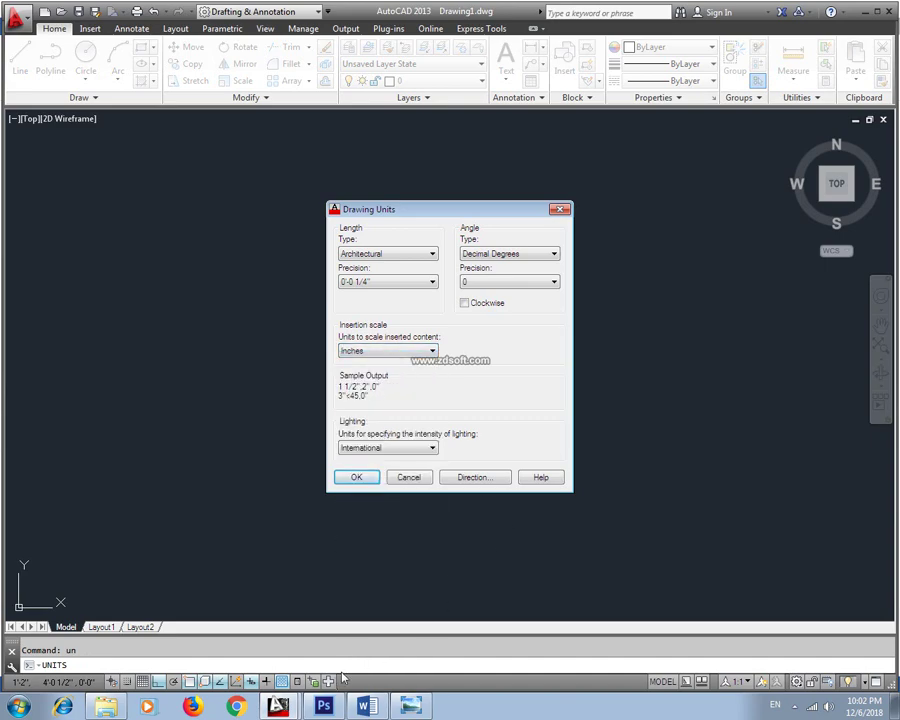
{"action": "left_click", "coordinate": [400, 355]}
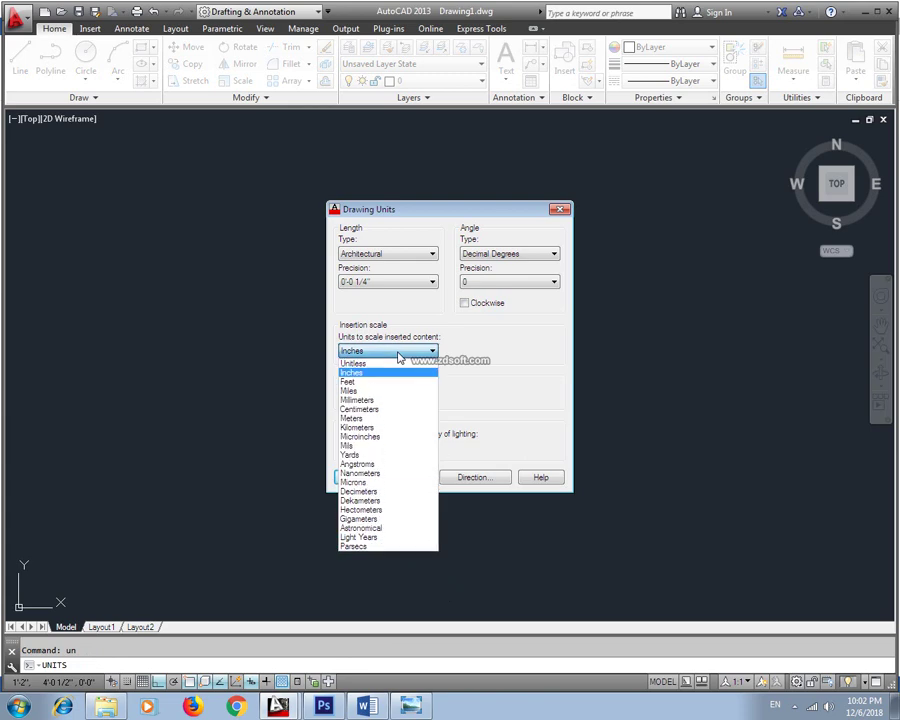
{"action": "left_click", "coordinate": [398, 357]}
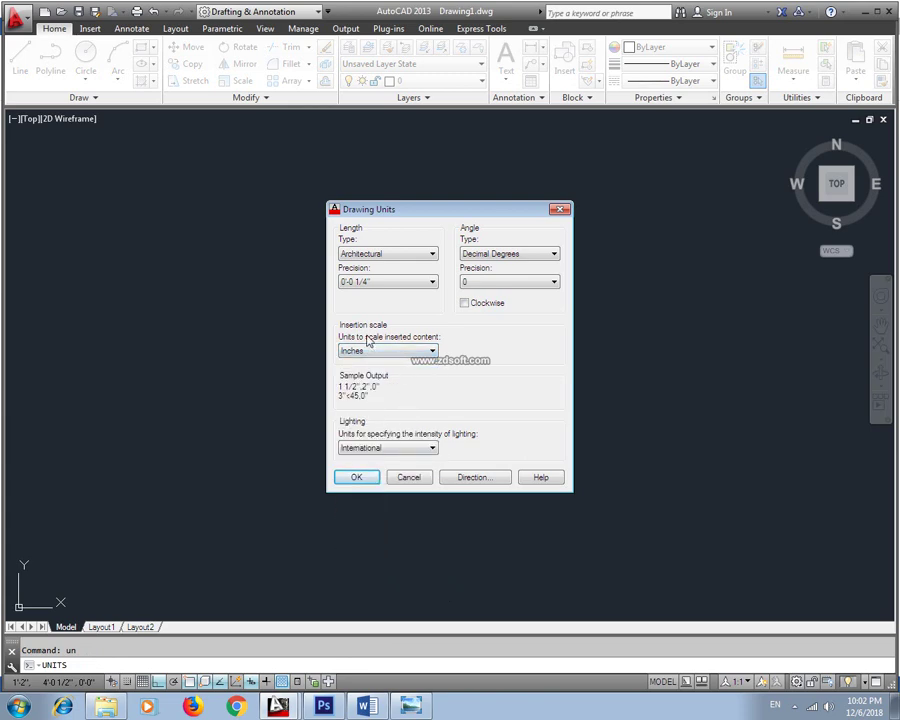
{"action": "left_click", "coordinate": [409, 477]}
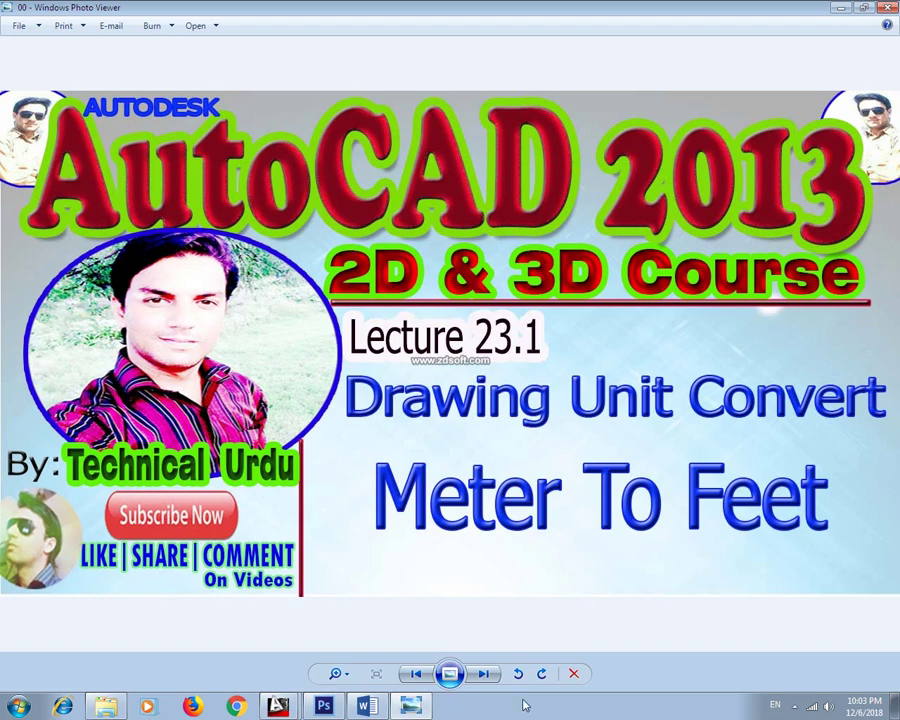
- Reveal the hidden system tray icons on the taskbar
{"action": "left_click", "coordinate": [795, 706]}
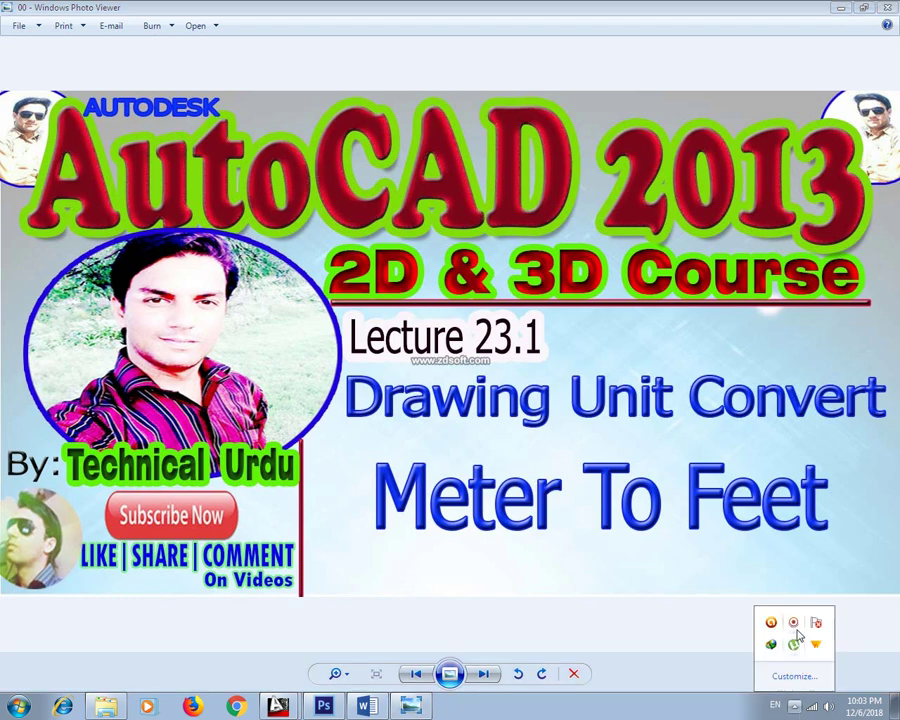